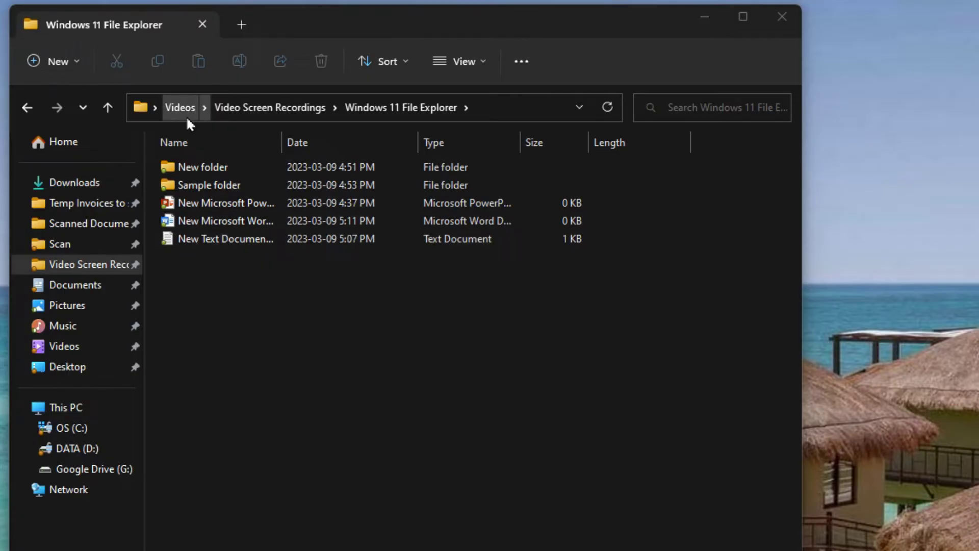
# Step: Check New folder's contents, then pin Sample folder to Quick access and drag it higher
pyautogui.doubleClick(194, 173)
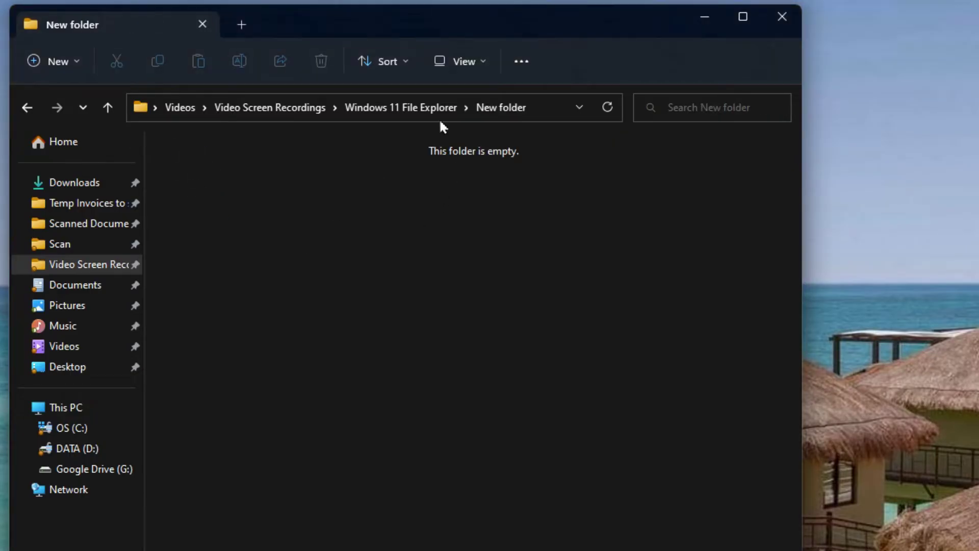
pyautogui.click(430, 105)
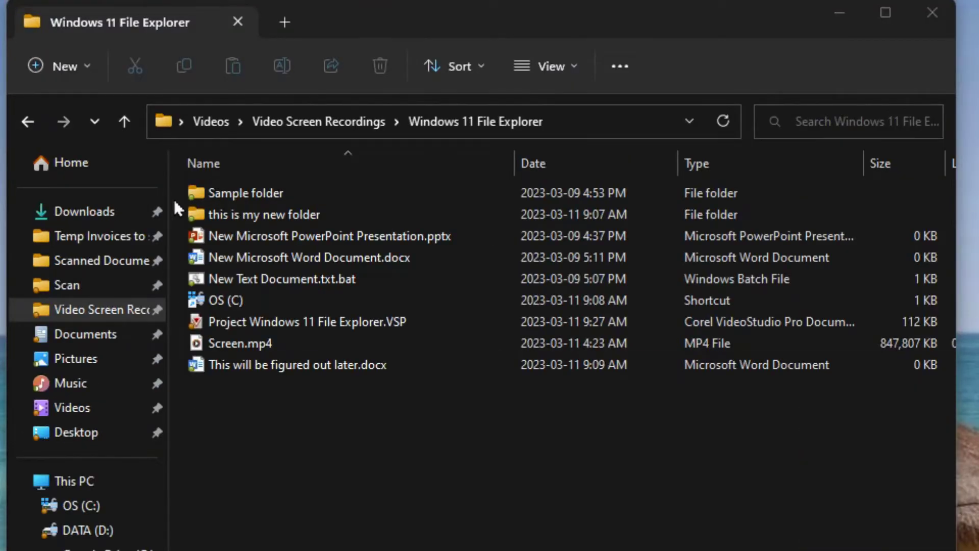
pyautogui.click(232, 196)
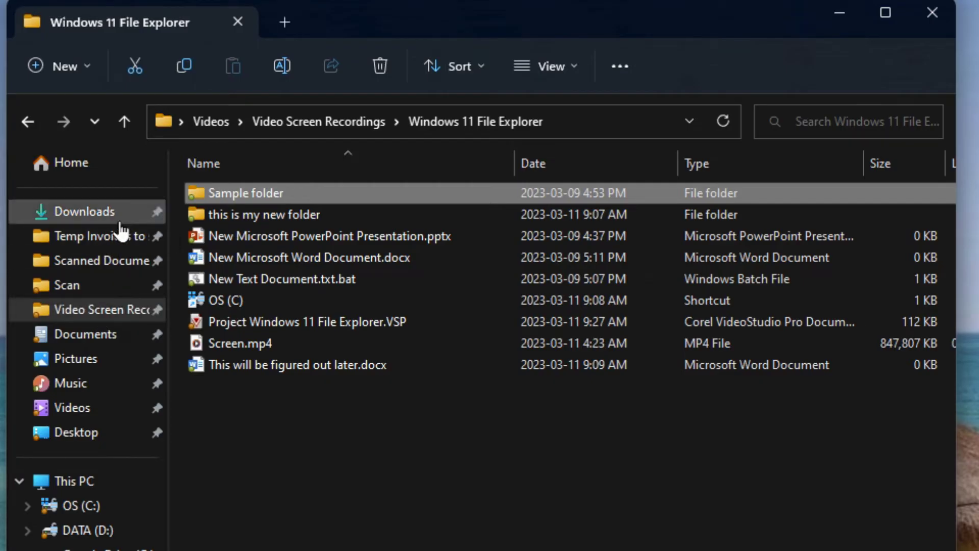
pyautogui.rightClick(241, 192)
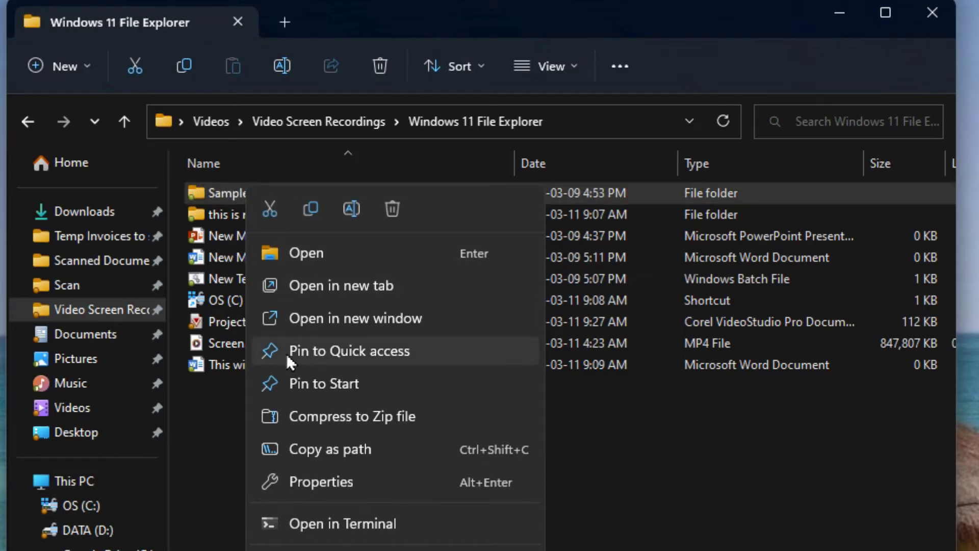
pyautogui.click(348, 351)
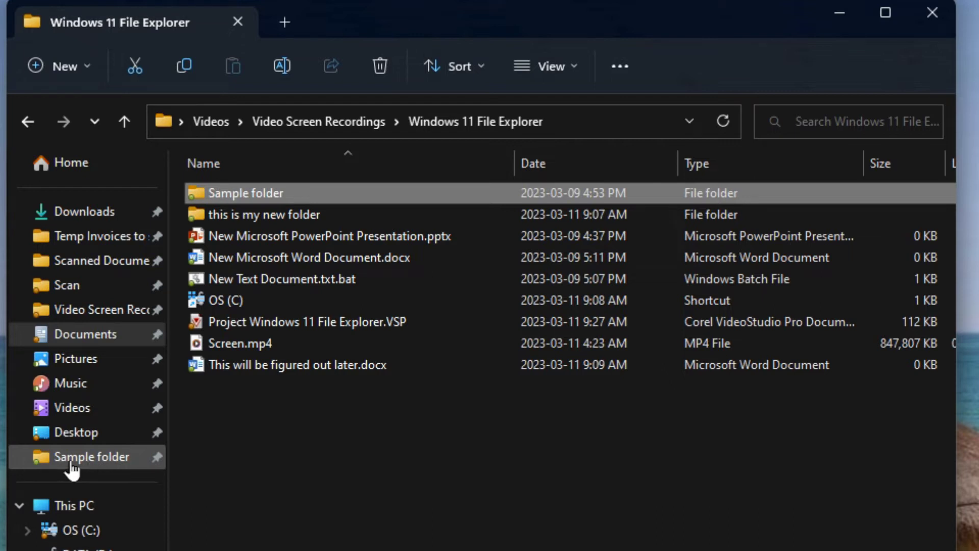
pyautogui.moveTo(71, 469); pyautogui.dragTo(108, 284)
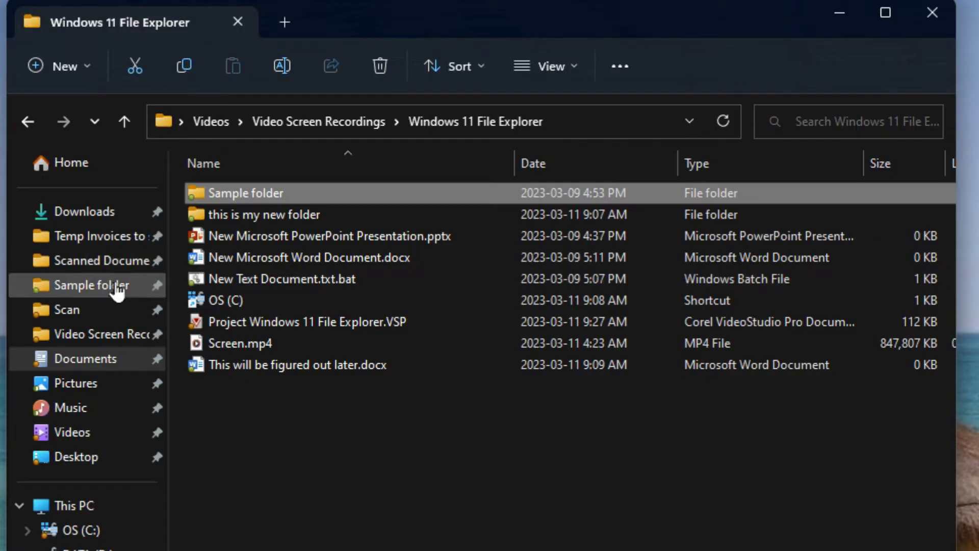
# Step: Unpin Sample folder from Quick access and bring the File Explorer window back into view
pyautogui.click(86, 289)
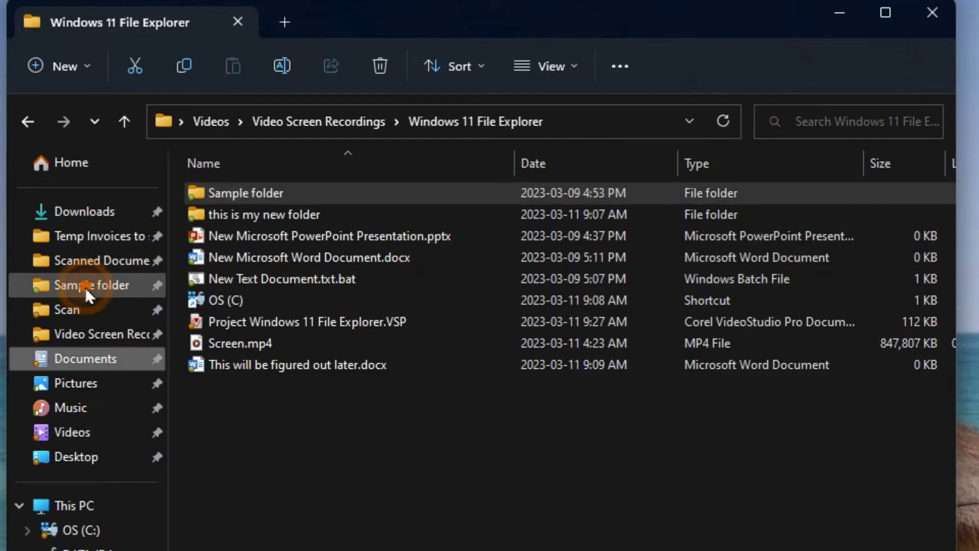
pyautogui.rightClick(86, 289)
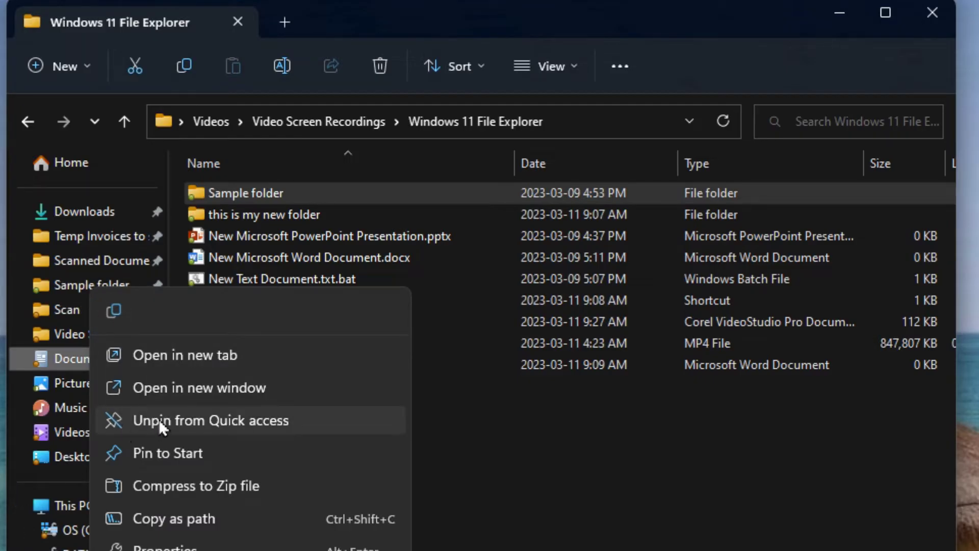
pyautogui.click(216, 416)
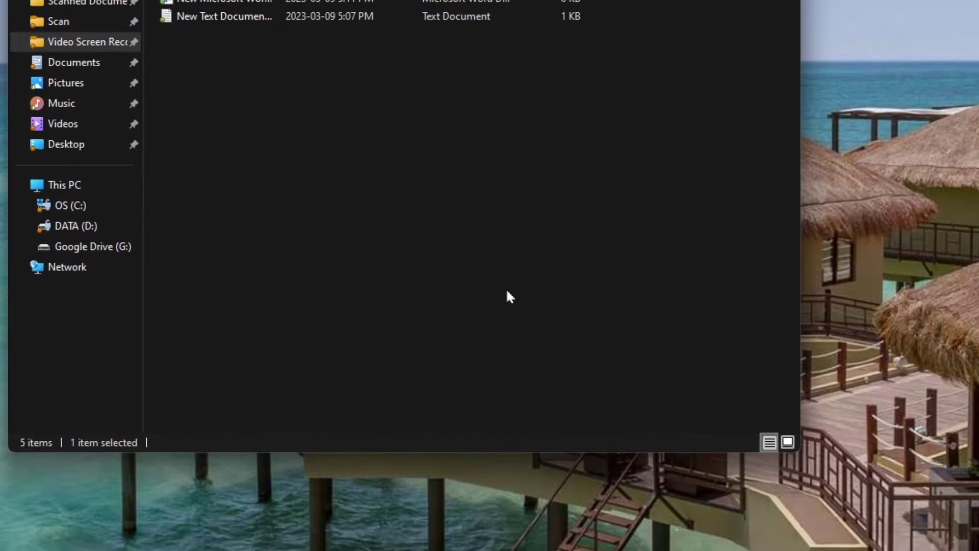
pyautogui.moveTo(520, 545)
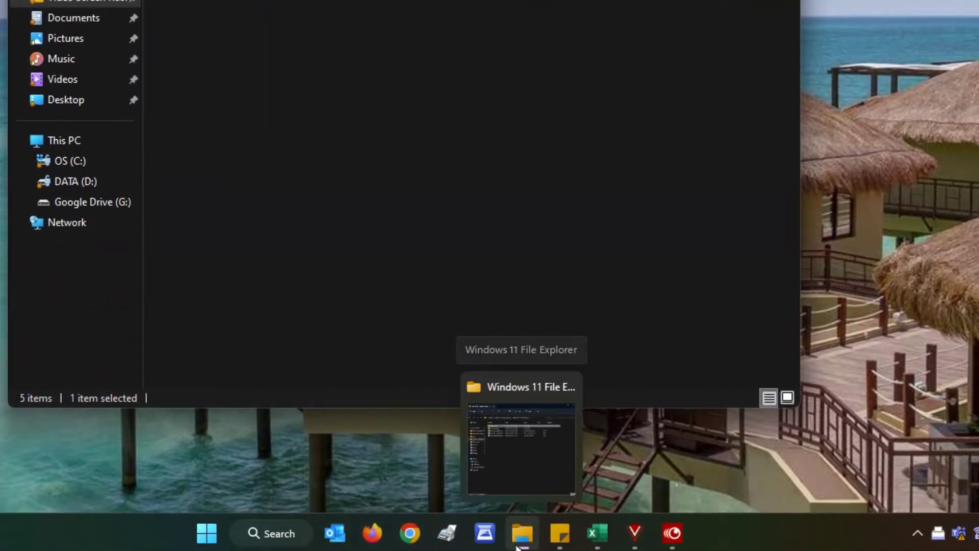
pyautogui.click(207, 533)
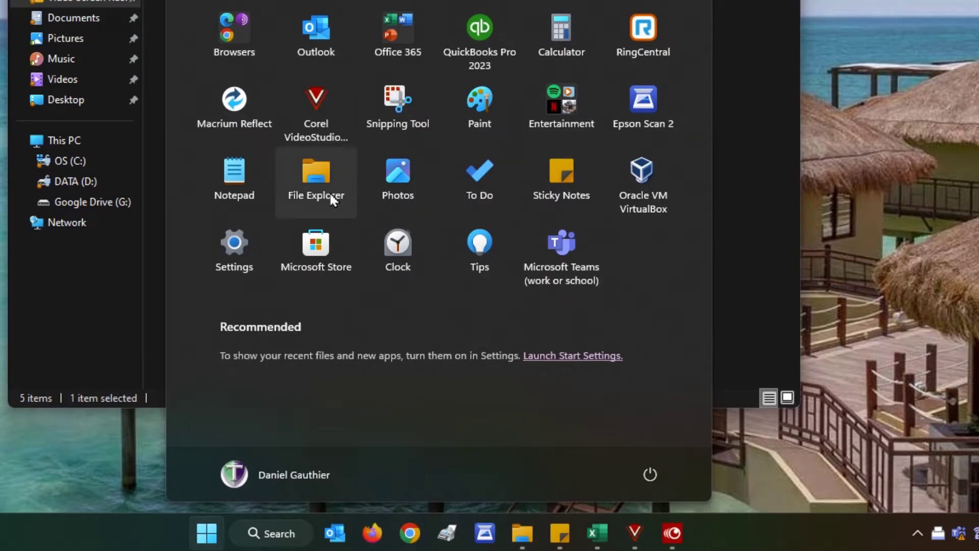
pyautogui.click(89, 285)
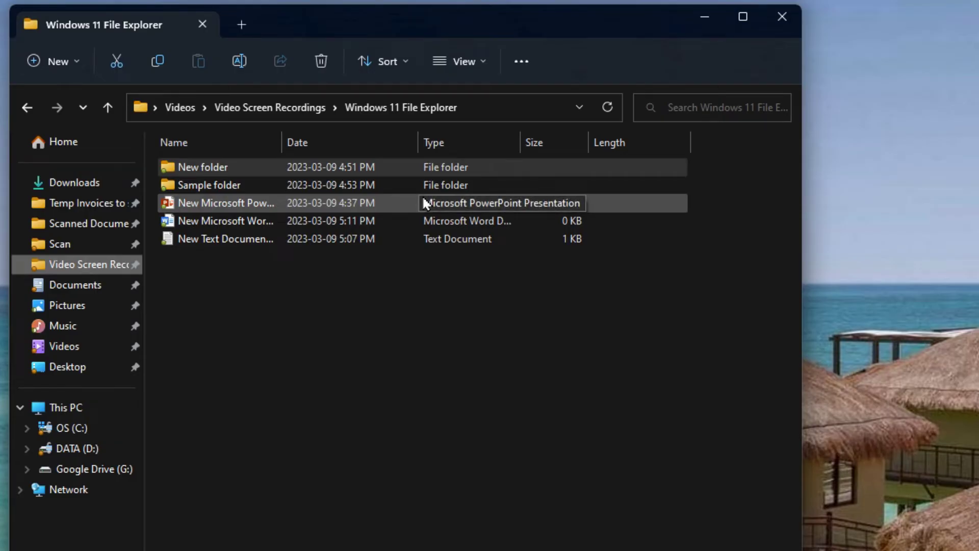
# Step: Create a new folder, keeping the default name New folder (2)
pyautogui.click(338, 350)
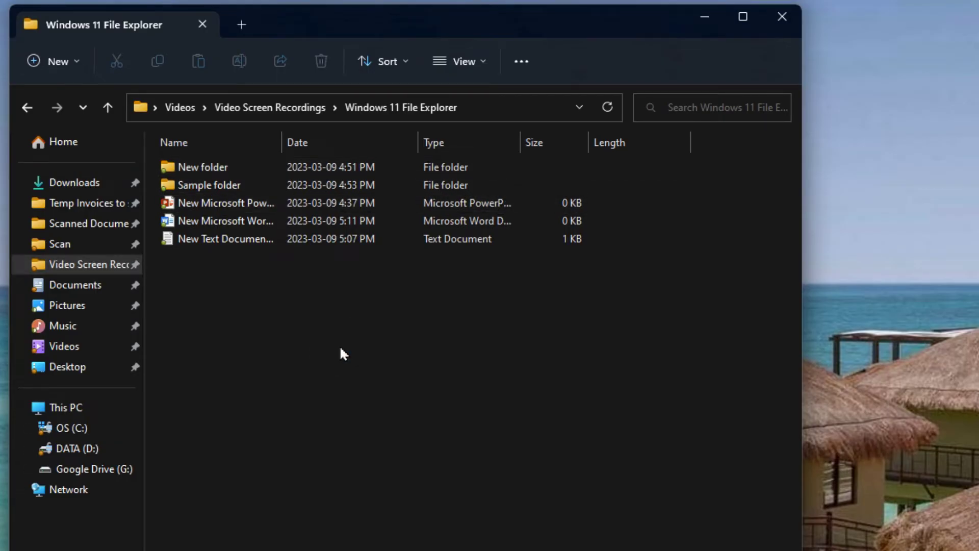
pyautogui.click(80, 64)
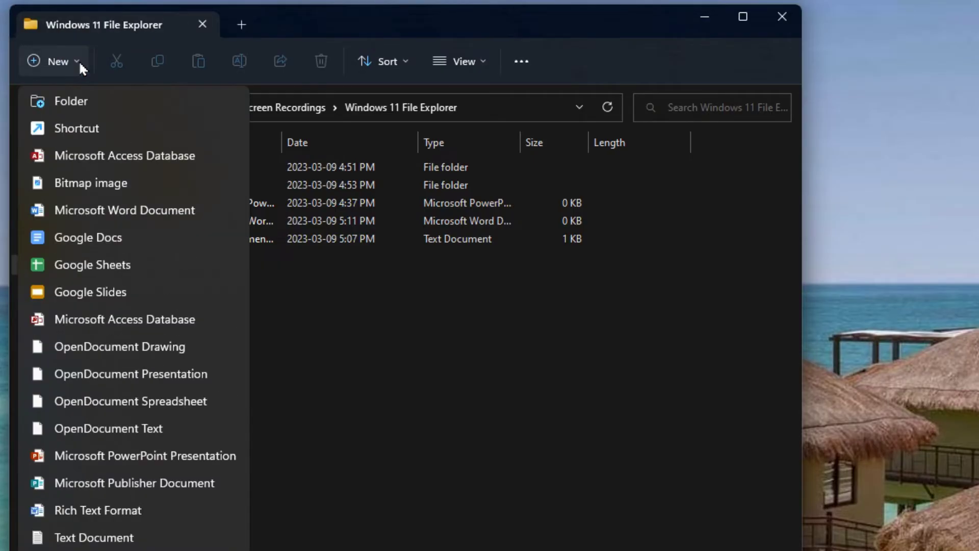
pyautogui.click(62, 102)
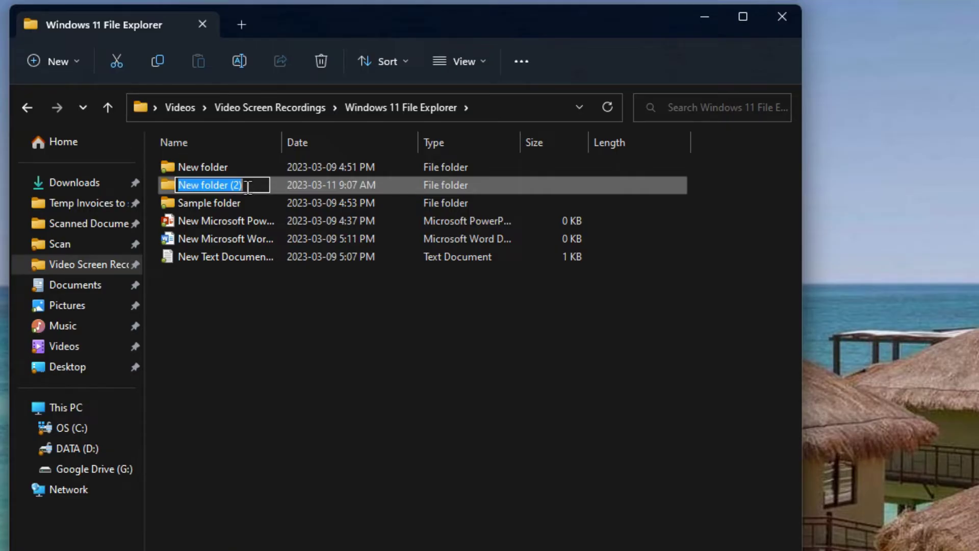
pyautogui.click(245, 322)
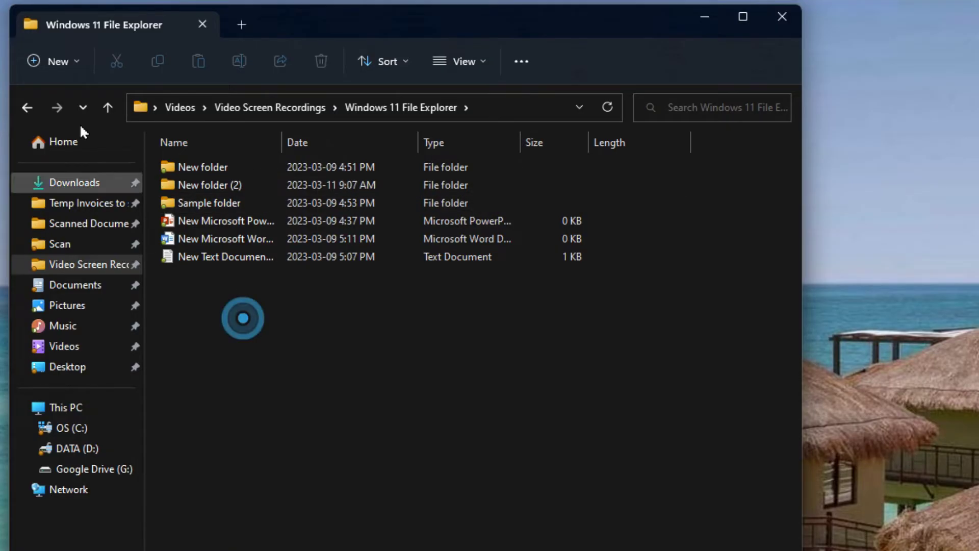
# Step: Create another new folder named 'this is my new folder'
pyautogui.click(35, 58)
pyautogui.click(51, 100)
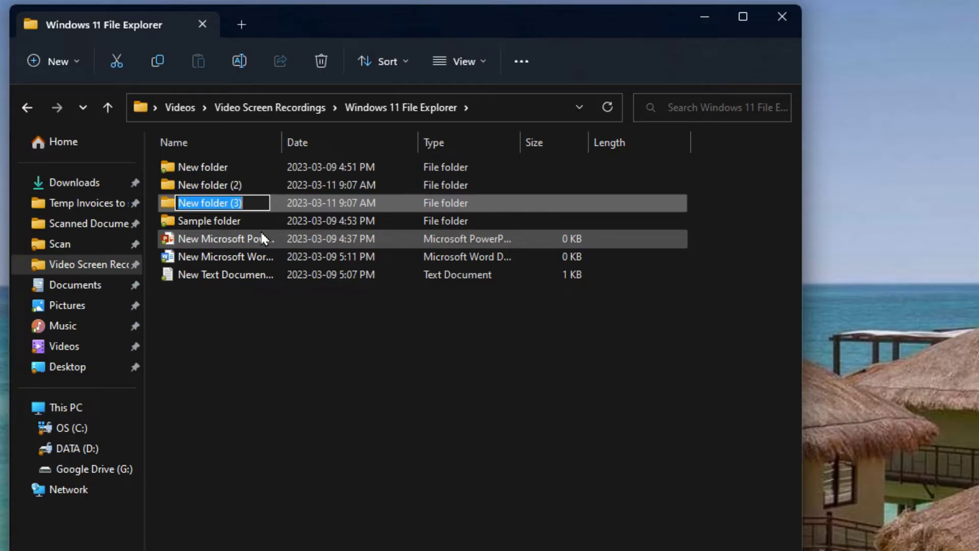
pyautogui.write('this is ')
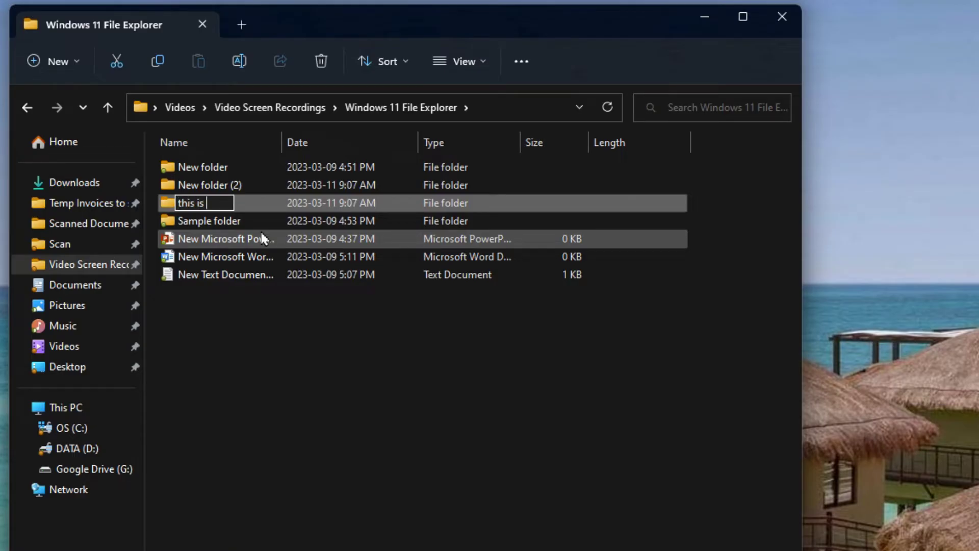
pyautogui.write('my new folder')
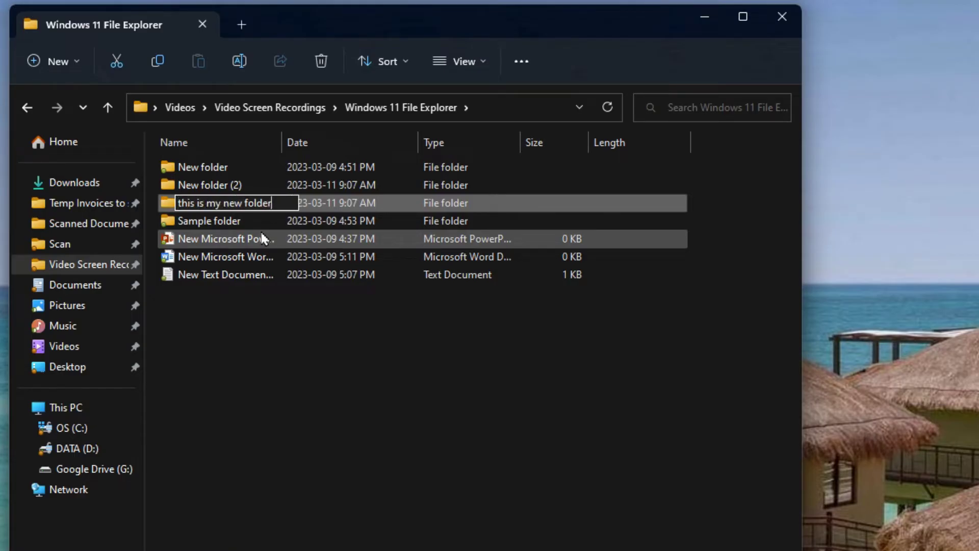
pyautogui.press('Return')
# Step: Add a shortcut named OS (C) whose target is the OS (C:) drive under This PC
pyautogui.click(59, 61)
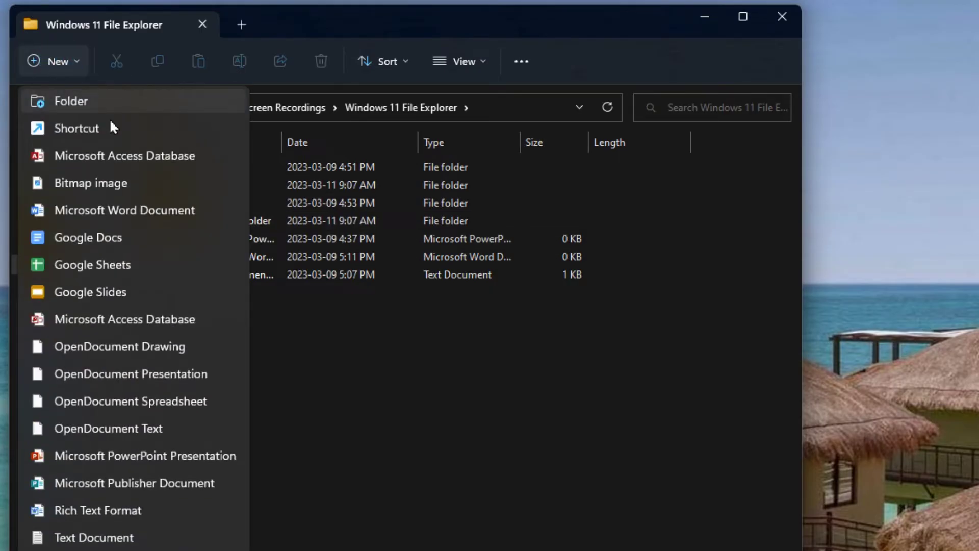
pyautogui.click(117, 130)
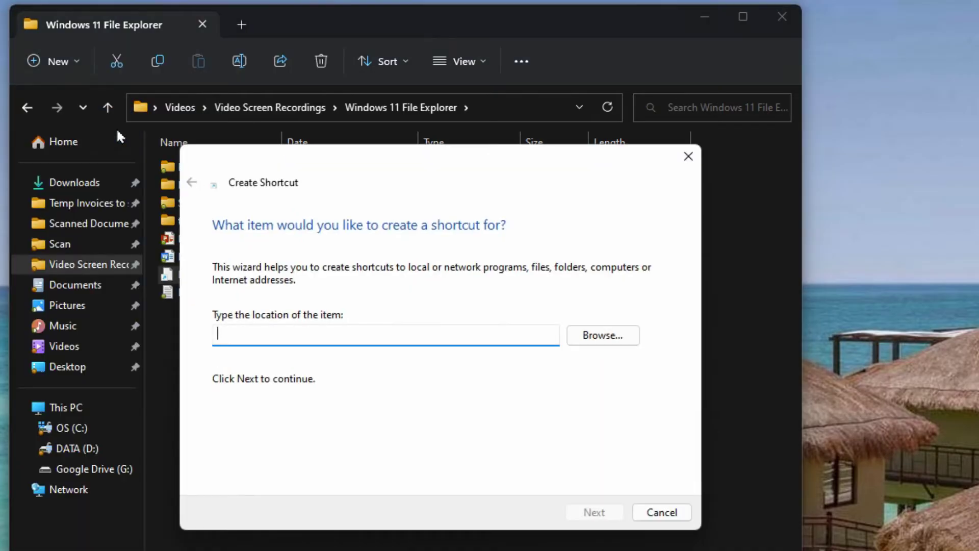
pyautogui.click(596, 336)
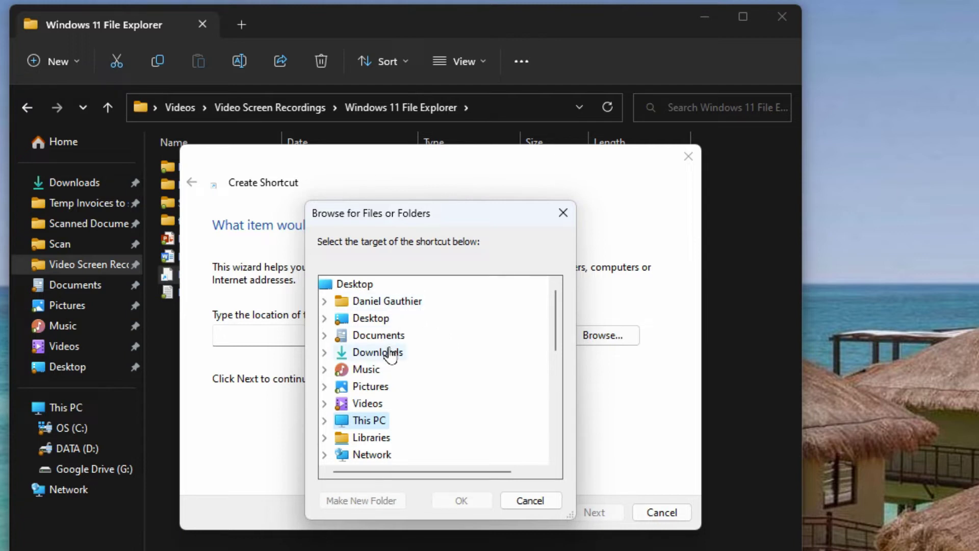
pyautogui.doubleClick(372, 422)
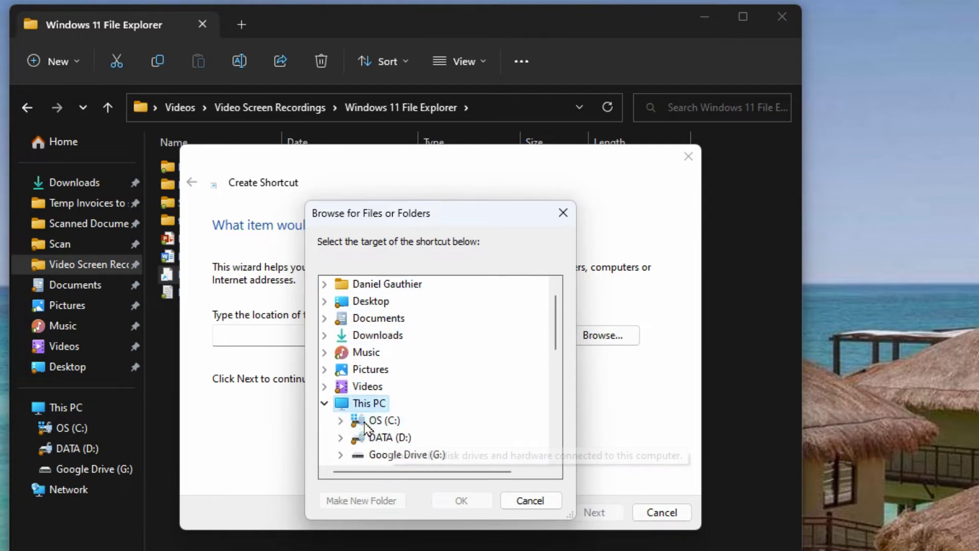
pyautogui.doubleClick(393, 422)
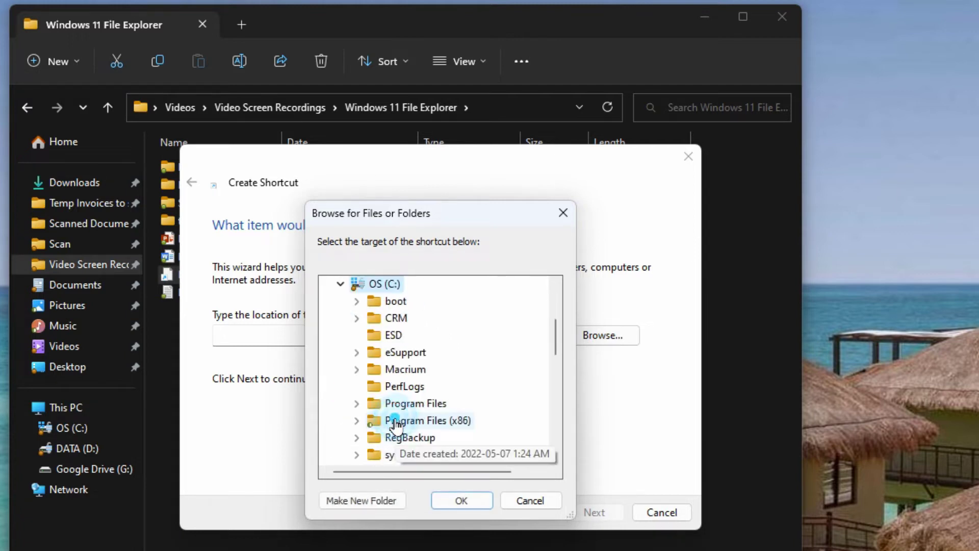
pyautogui.click(476, 506)
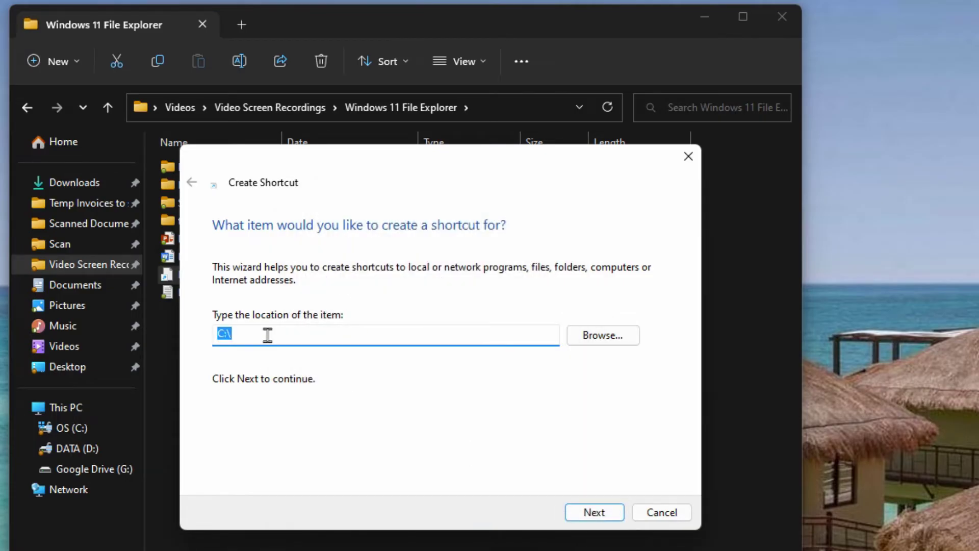
pyautogui.click(605, 513)
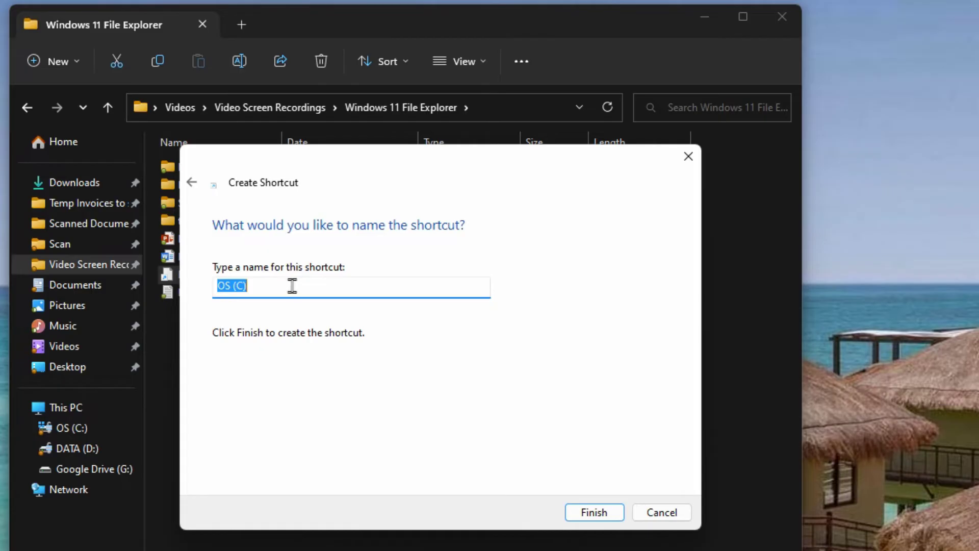
pyautogui.click(593, 514)
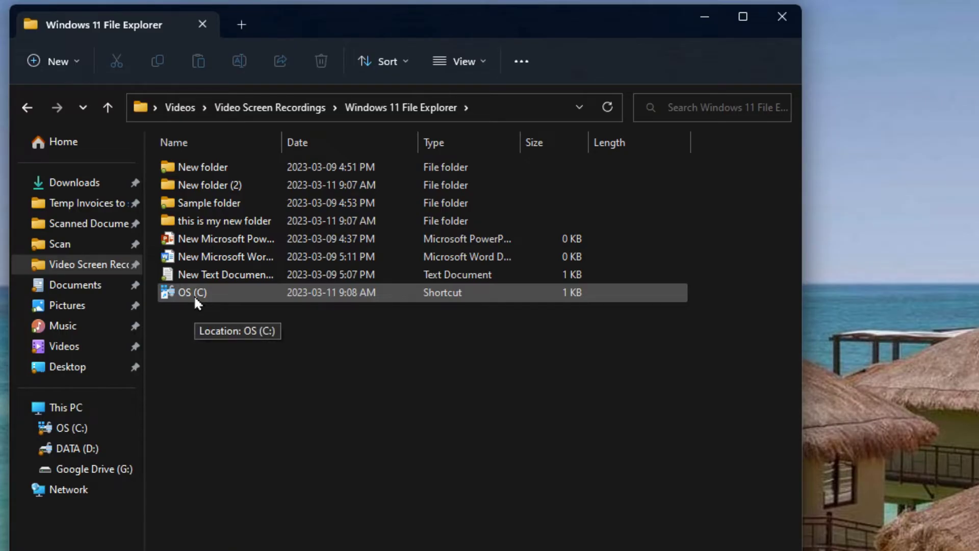
pyautogui.click(64, 61)
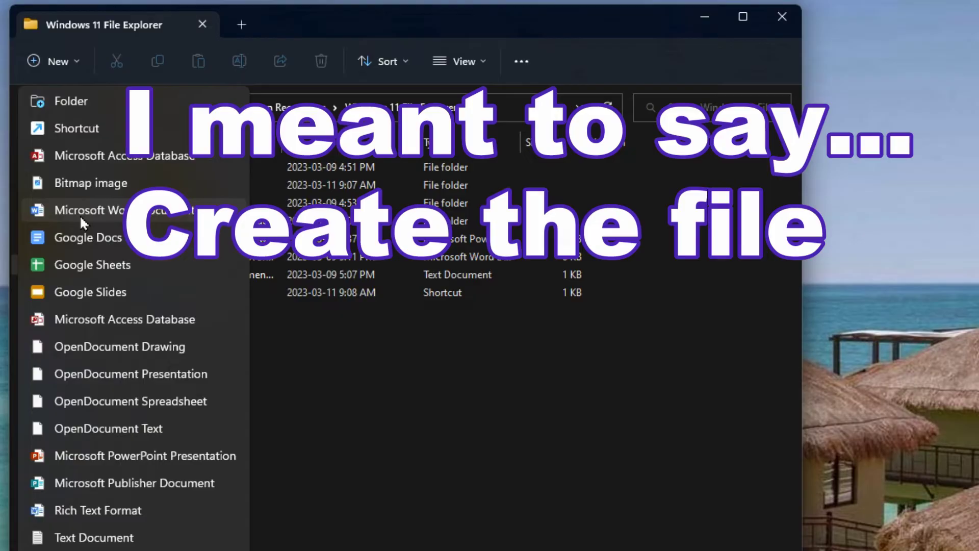
# Step: Create a Word document named 'This will be figured out later', then deselect it
pyautogui.click(83, 212)
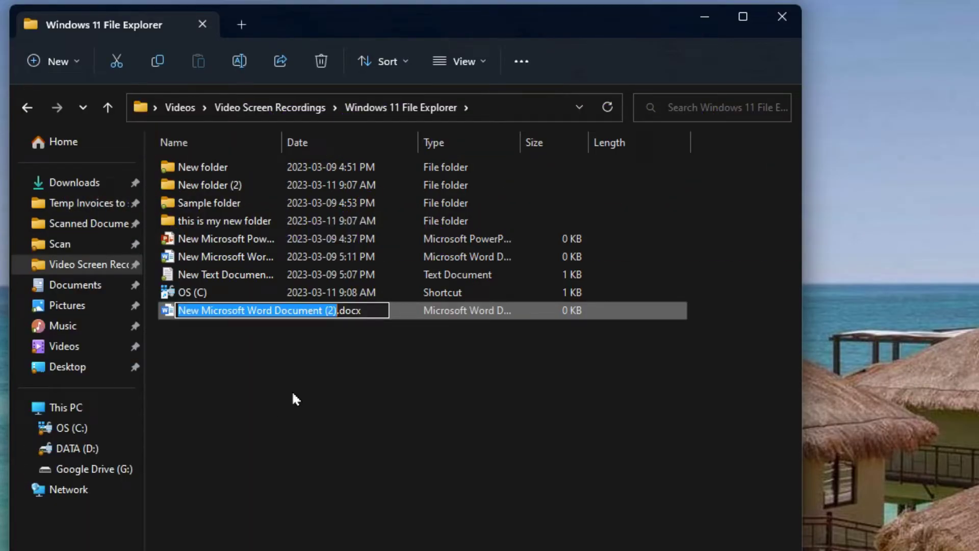
pyautogui.write('This will')
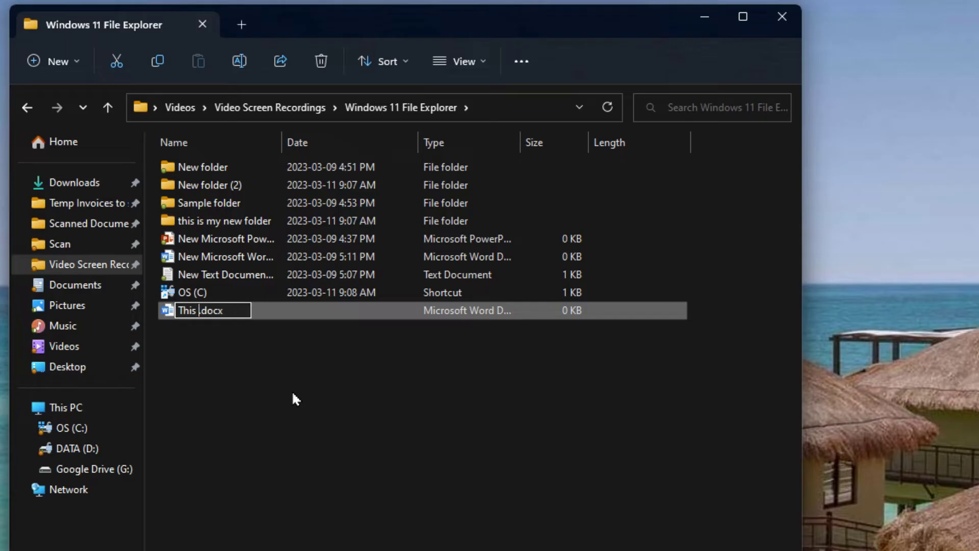
pyautogui.write(' be figured out ')
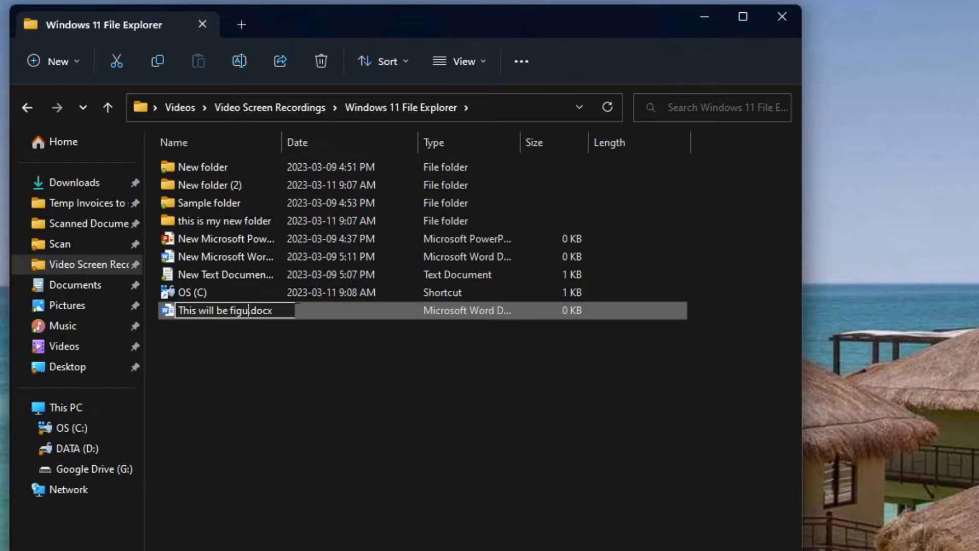
pyautogui.write('later')
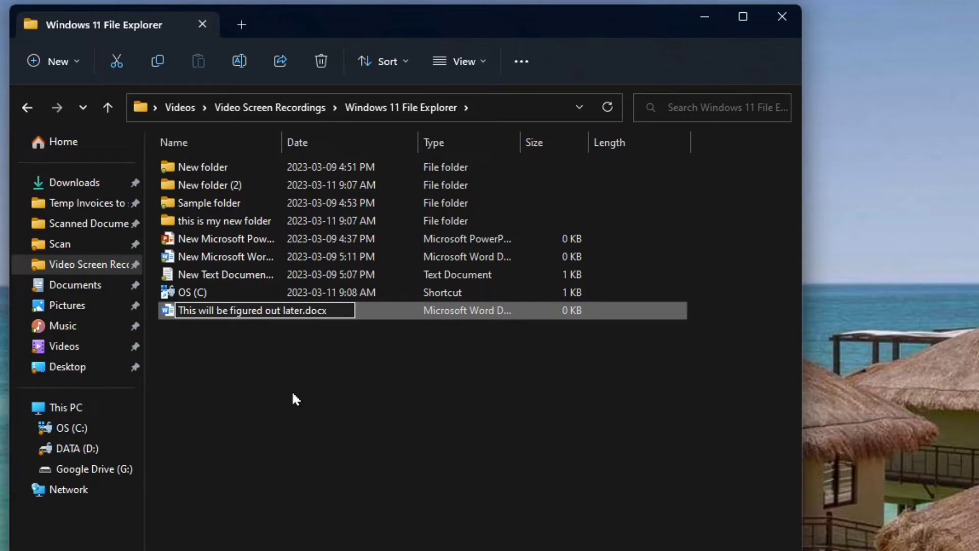
pyautogui.press('Return')
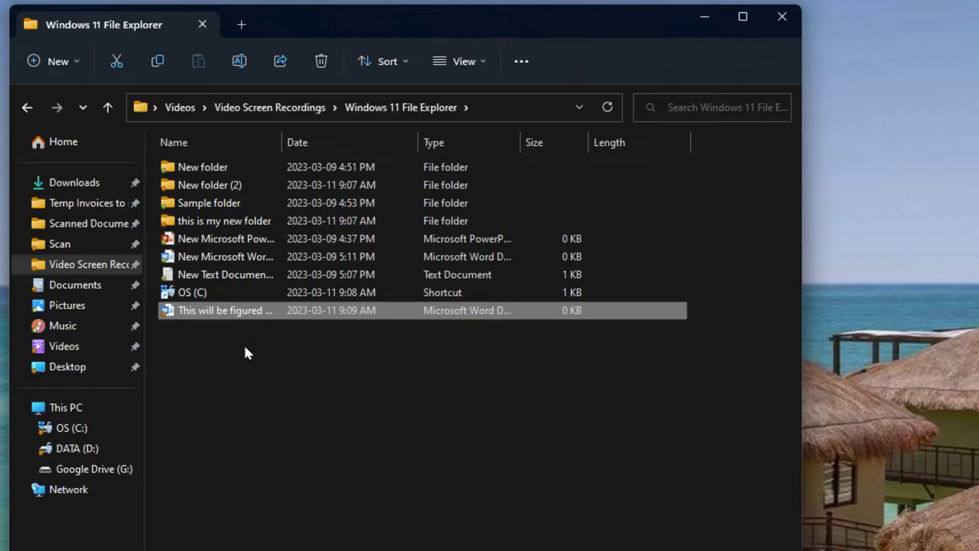
pyautogui.click(269, 352)
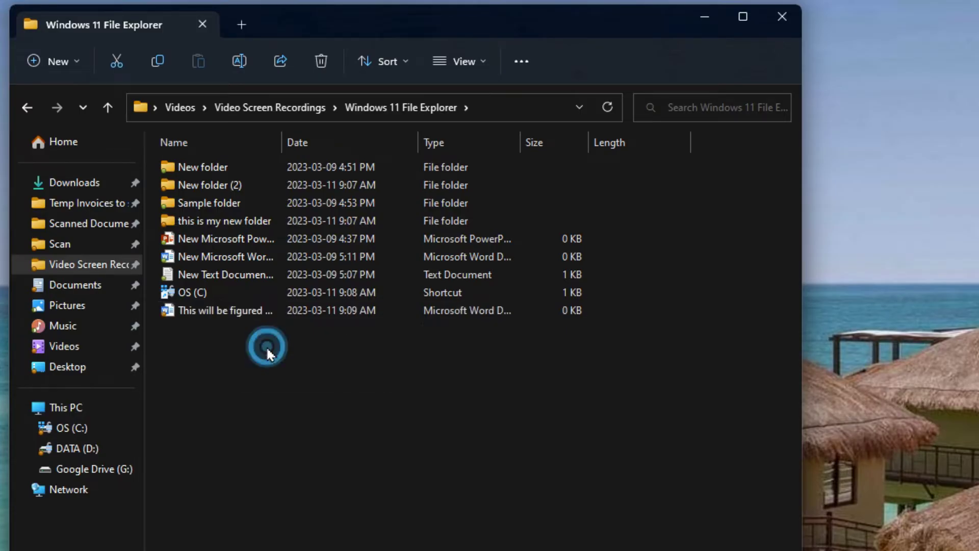
pyautogui.click(45, 63)
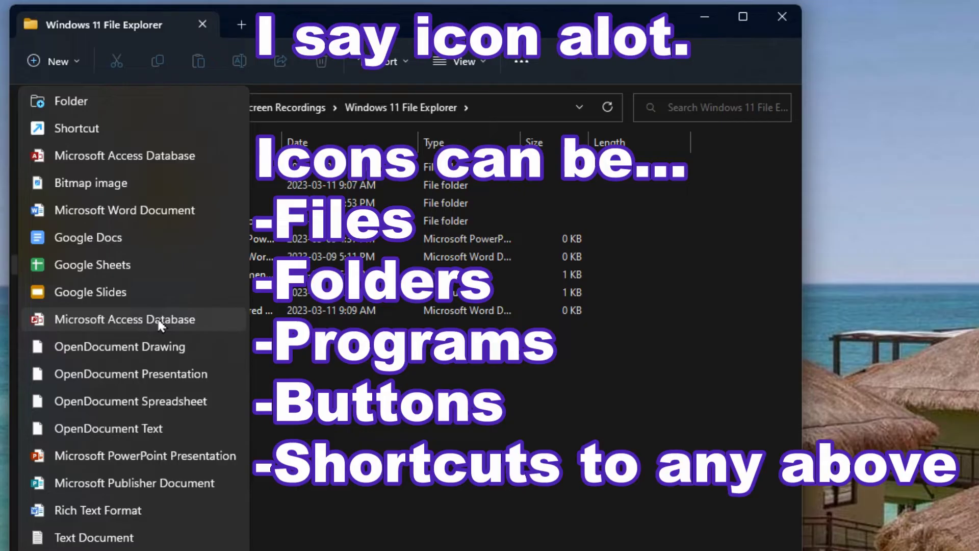
pyautogui.click(322, 364)
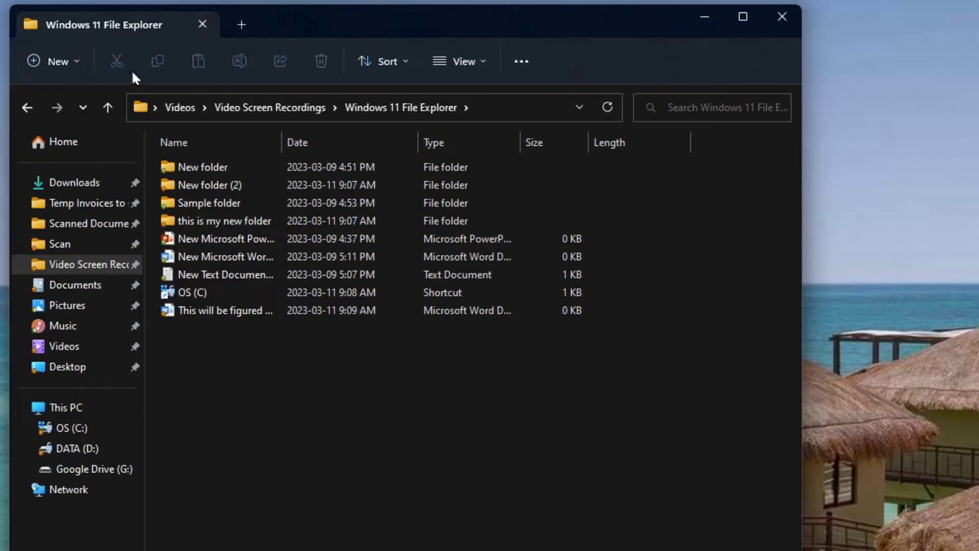
# Step: Cut New folder and paste it inside the empty New folder (2), then reselect it
pyautogui.click(204, 169)
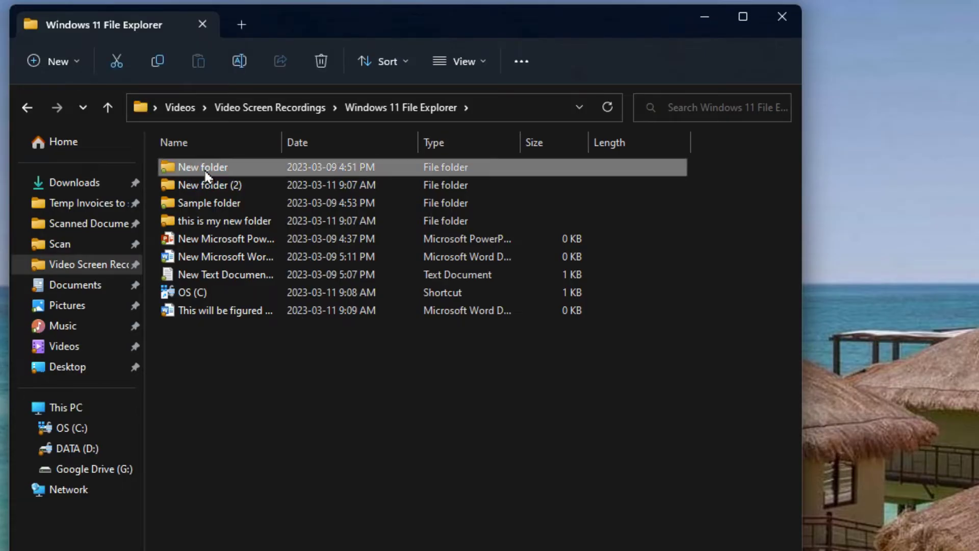
pyautogui.click(124, 66)
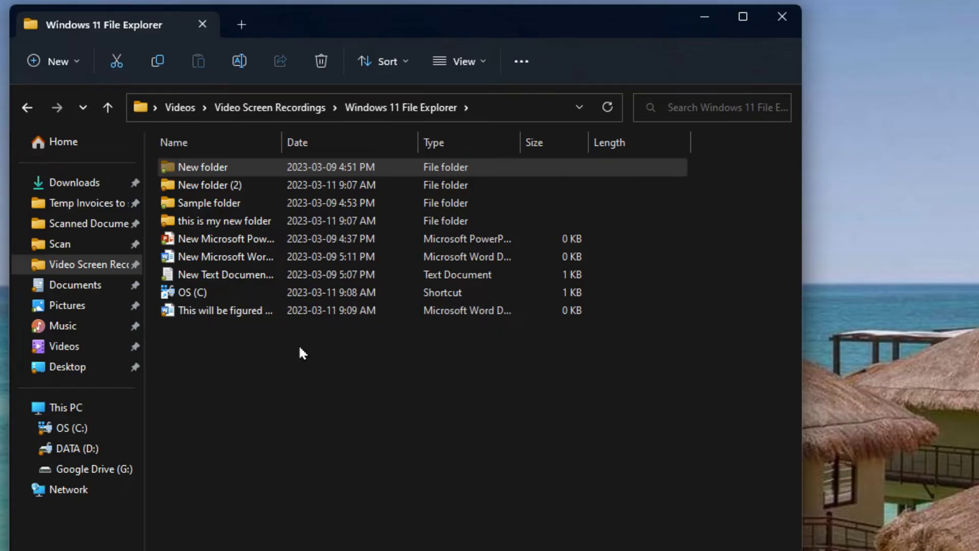
pyautogui.doubleClick(263, 186)
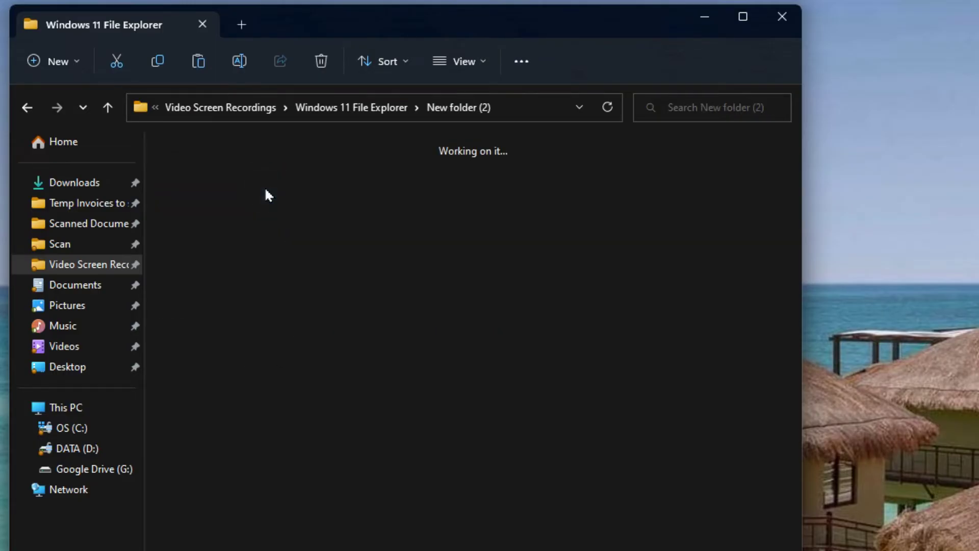
pyautogui.rightClick(253, 200)
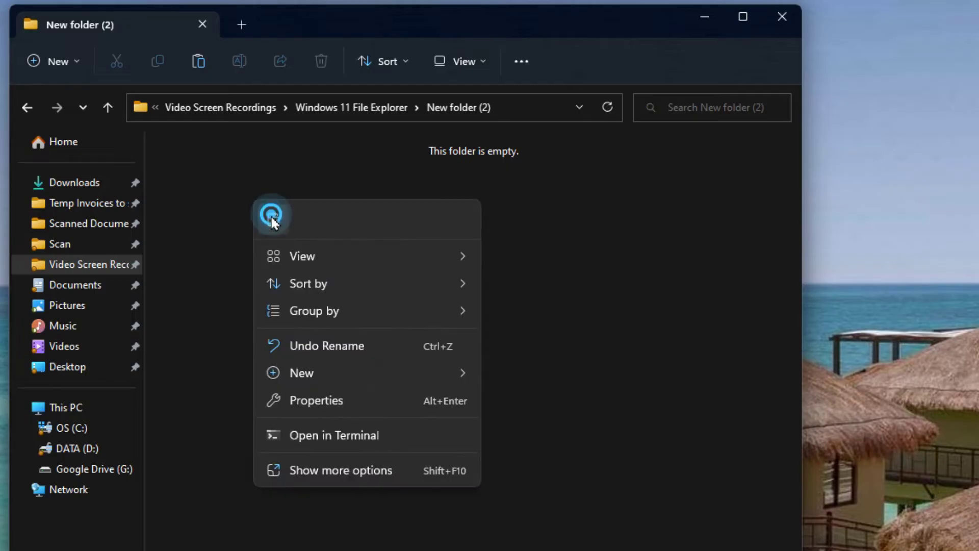
pyautogui.click(270, 216)
pyautogui.click(400, 244)
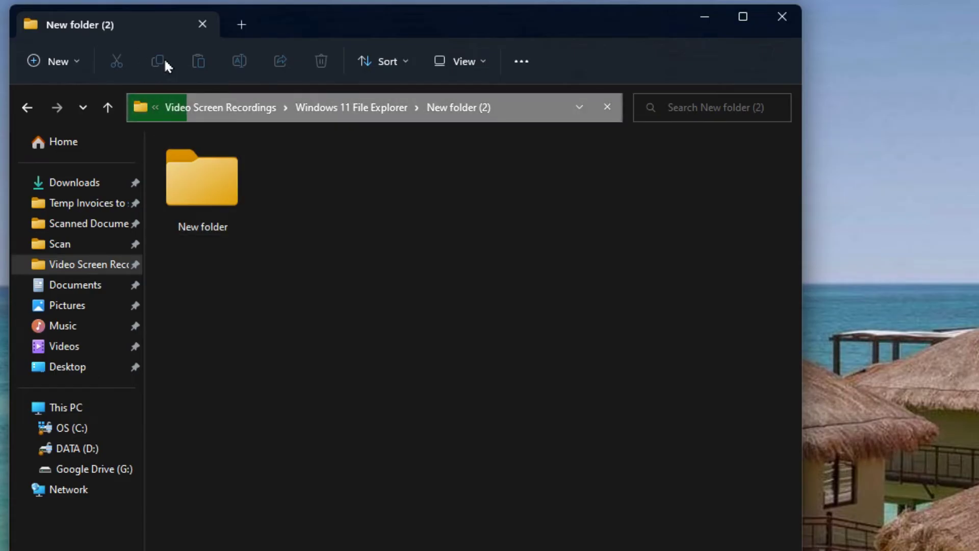
pyautogui.click(229, 185)
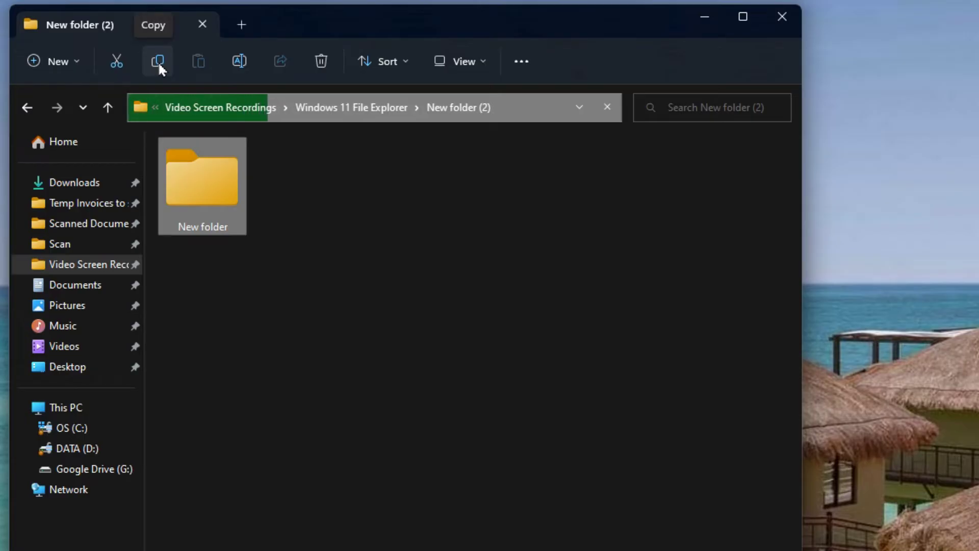
# Step: Copy New folder, paste the duplicate New folder - Copy beside it, and go back up to the parent
pyautogui.click(158, 61)
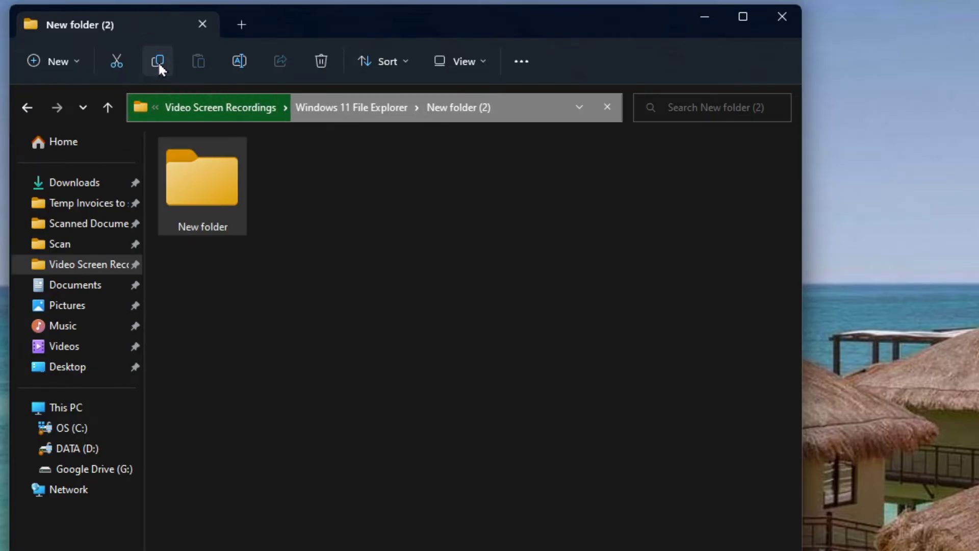
pyautogui.click(376, 202)
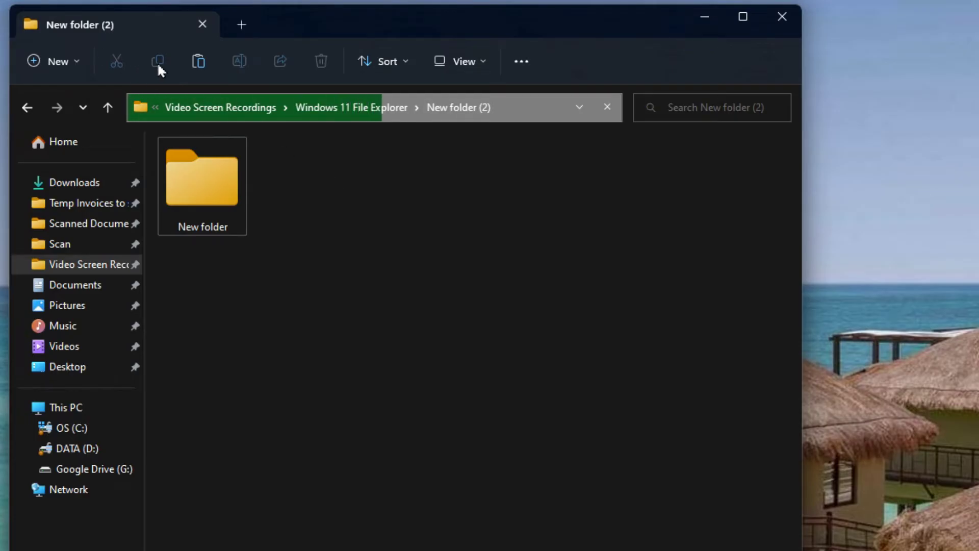
pyautogui.click(198, 61)
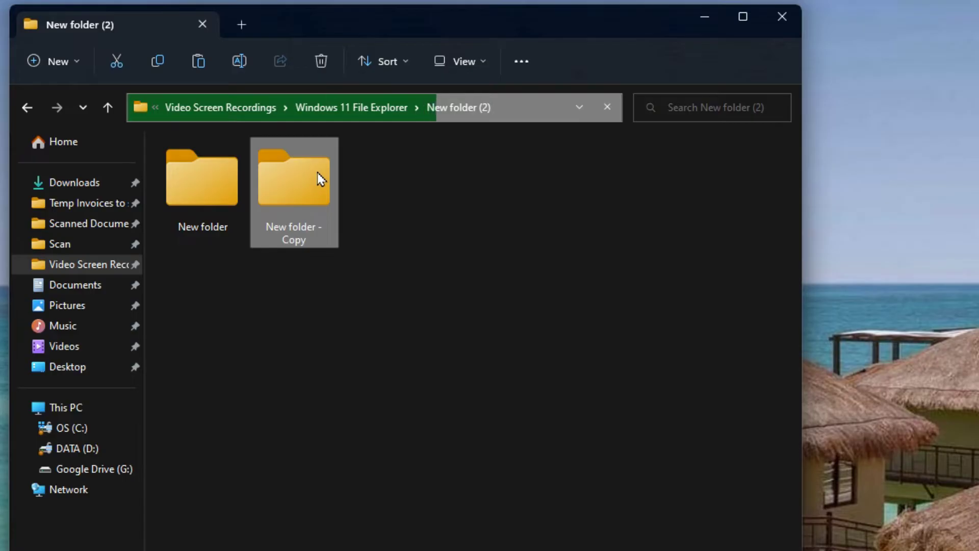
pyautogui.click(354, 100)
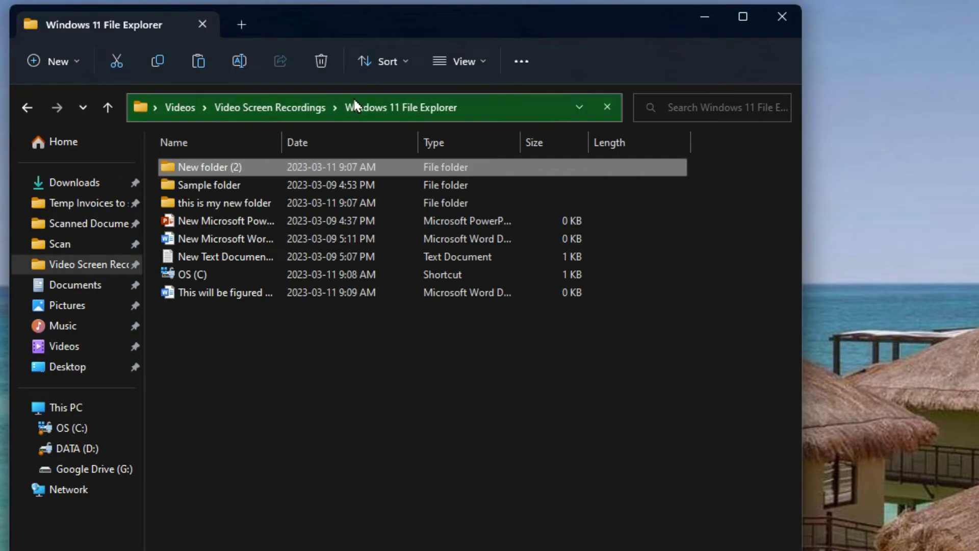
# Step: Peek into New folder (2), rename it to 'new name', then delete it
pyautogui.doubleClick(241, 166)
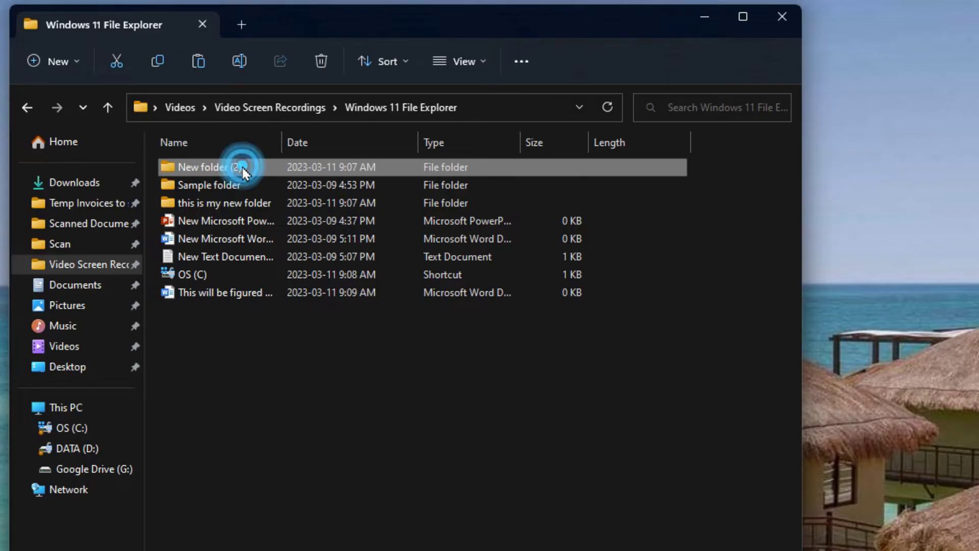
pyautogui.click(360, 106)
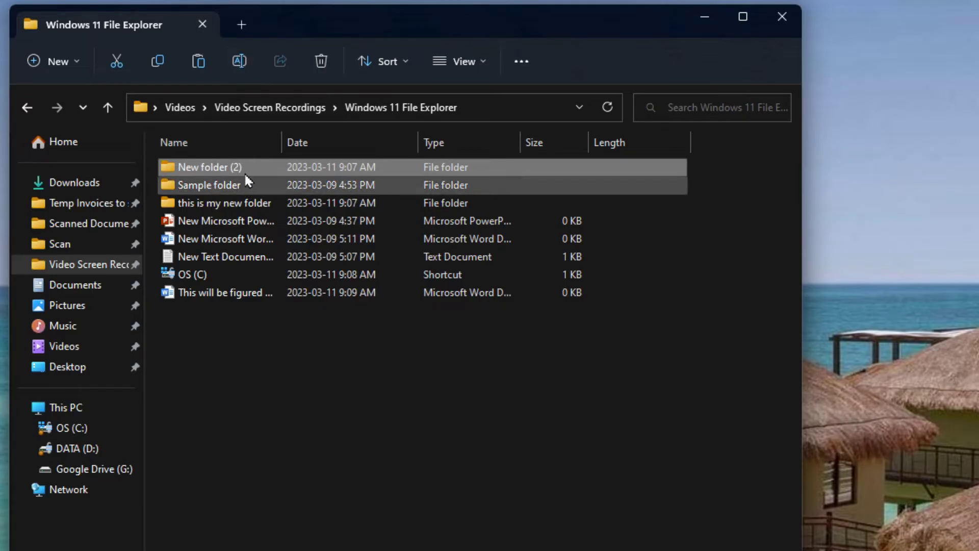
pyautogui.click(235, 66)
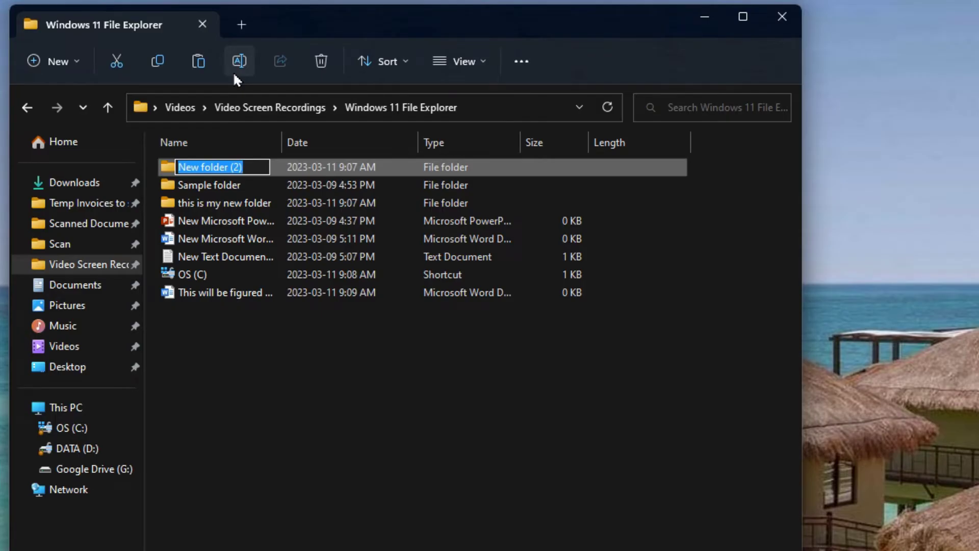
pyautogui.write('new name')
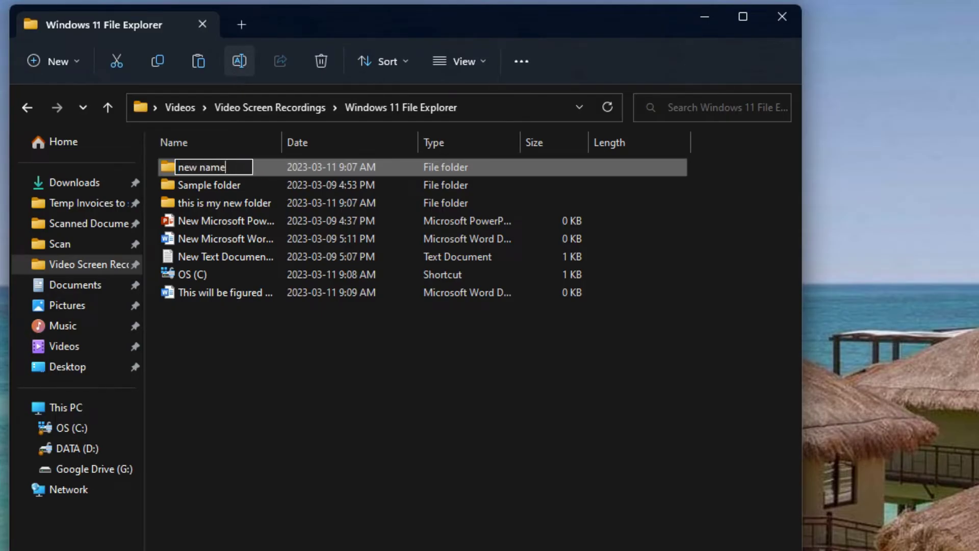
pyautogui.press('Return')
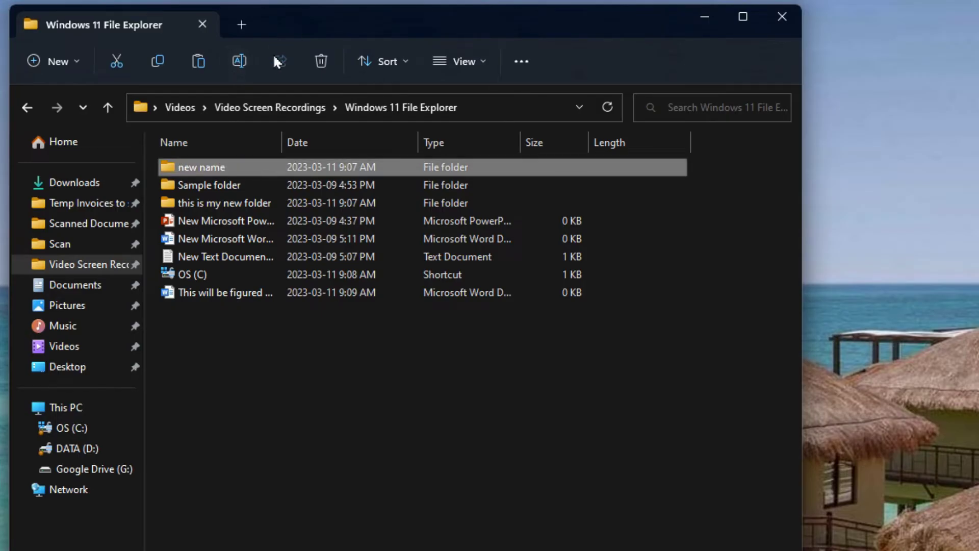
pyautogui.click(319, 61)
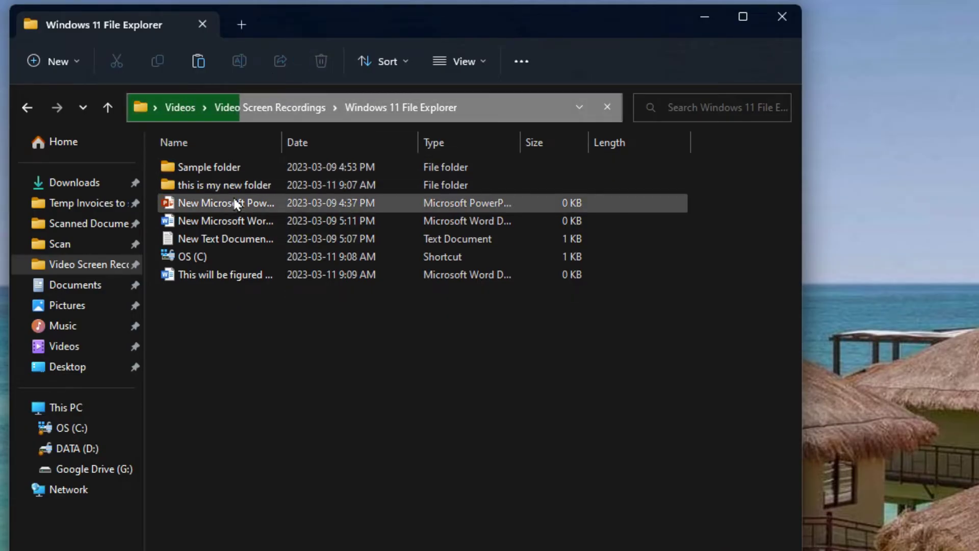
# Step: Open the share panel for the PowerPoint file
pyautogui.click(222, 168)
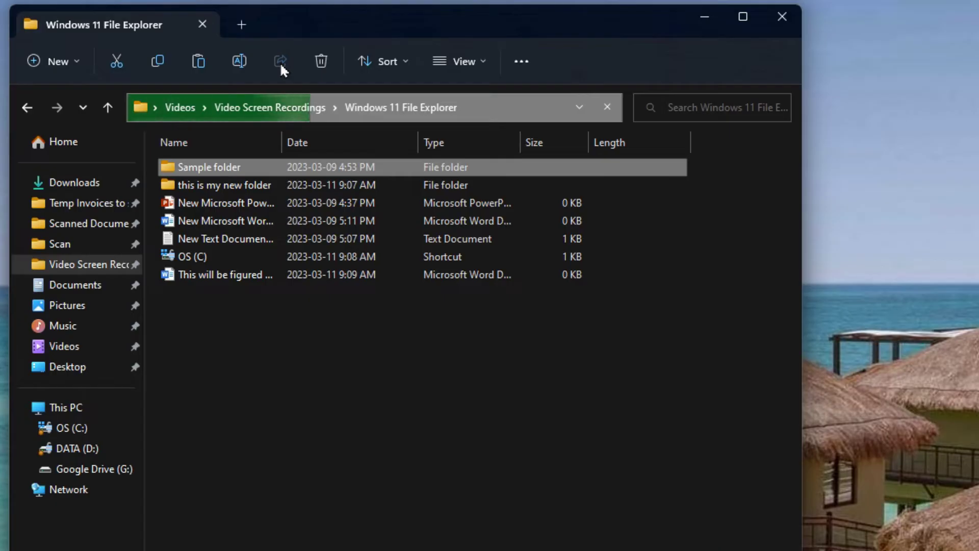
pyautogui.click(226, 203)
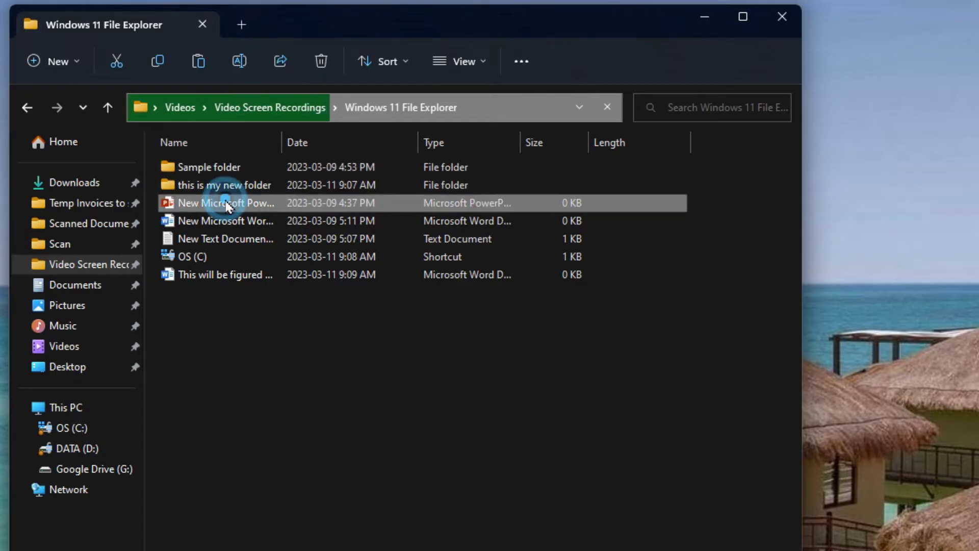
pyautogui.click(281, 61)
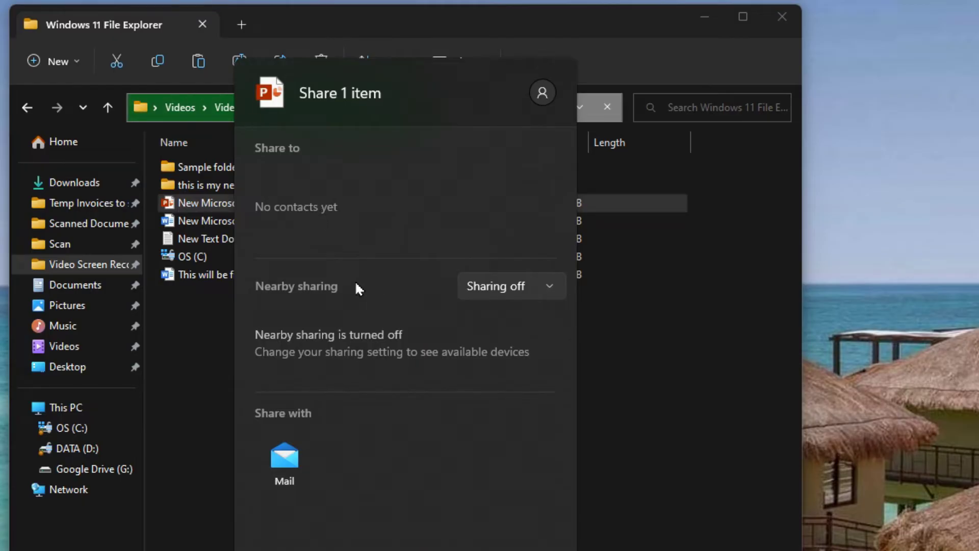
# Step: Set nearby sharing to My devices only, then switch it to Sharing off
pyautogui.click(498, 284)
pyautogui.click(499, 224)
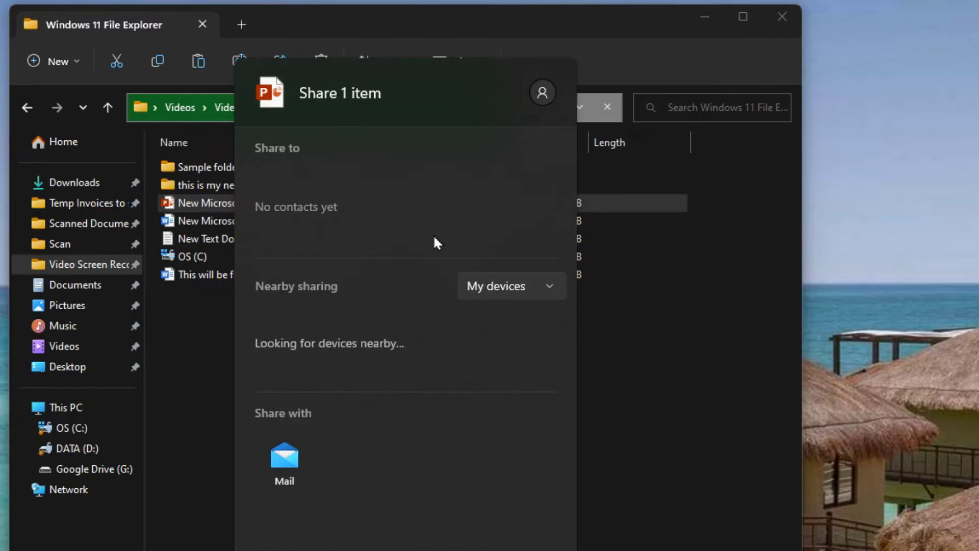
pyautogui.click(499, 277)
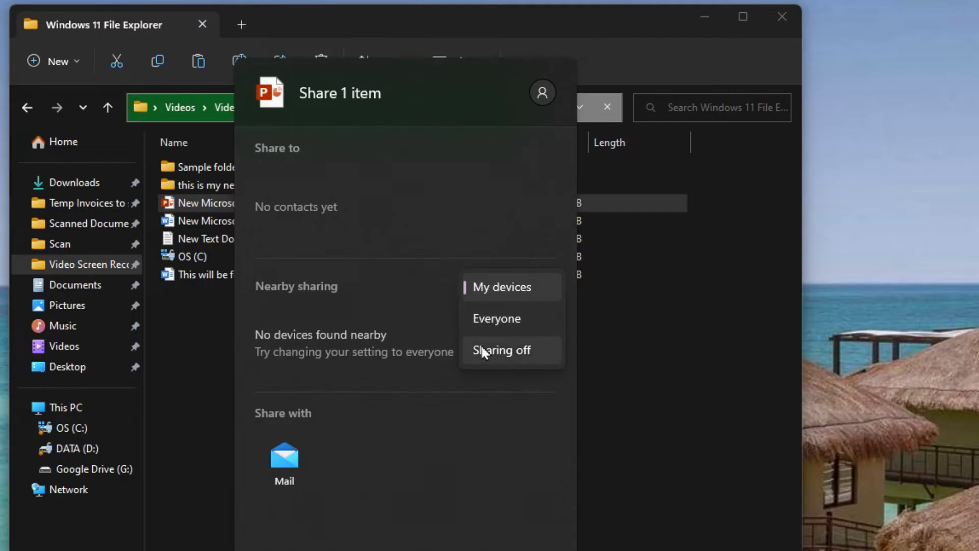
pyautogui.click(496, 352)
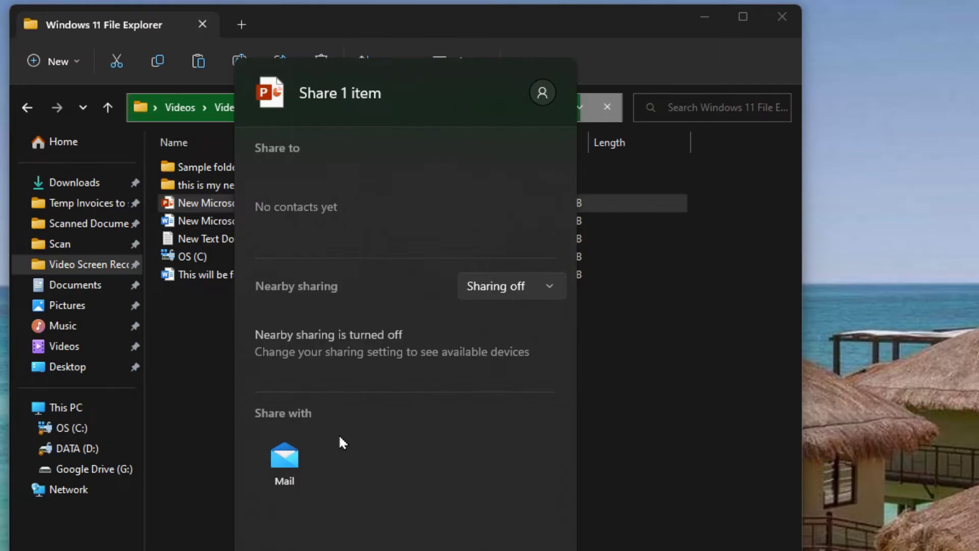
# Step: Close the share panel and look through the Sort menu without changing anything
pyautogui.click(663, 412)
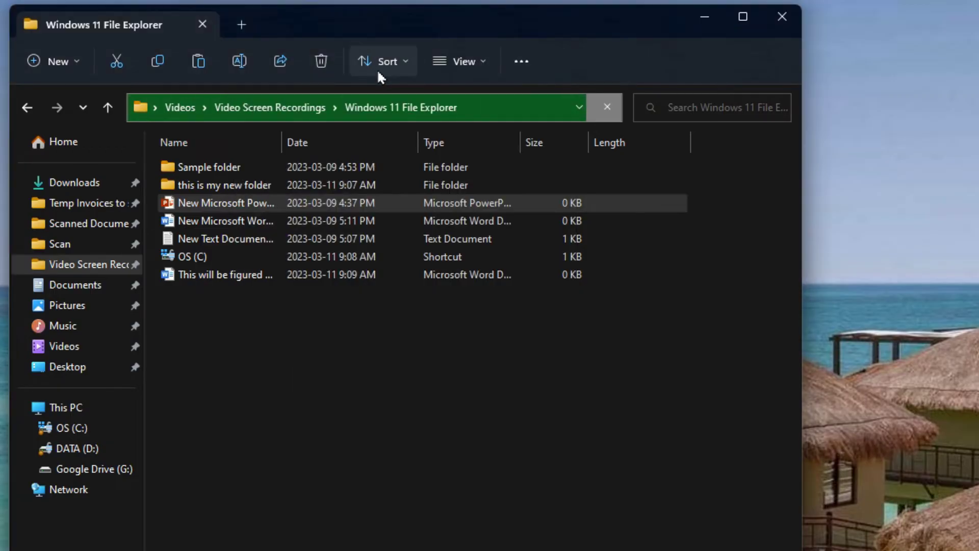
pyautogui.click(401, 59)
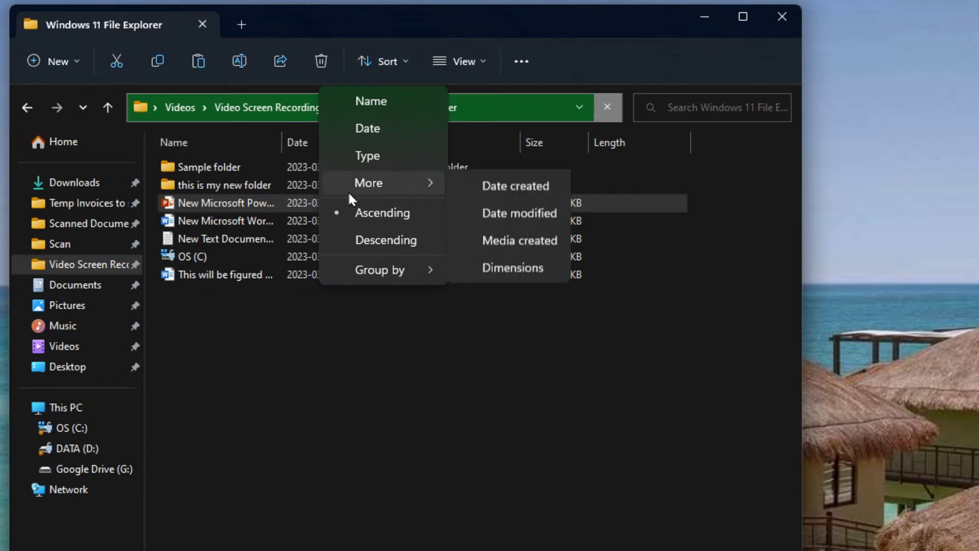
pyautogui.click(231, 207)
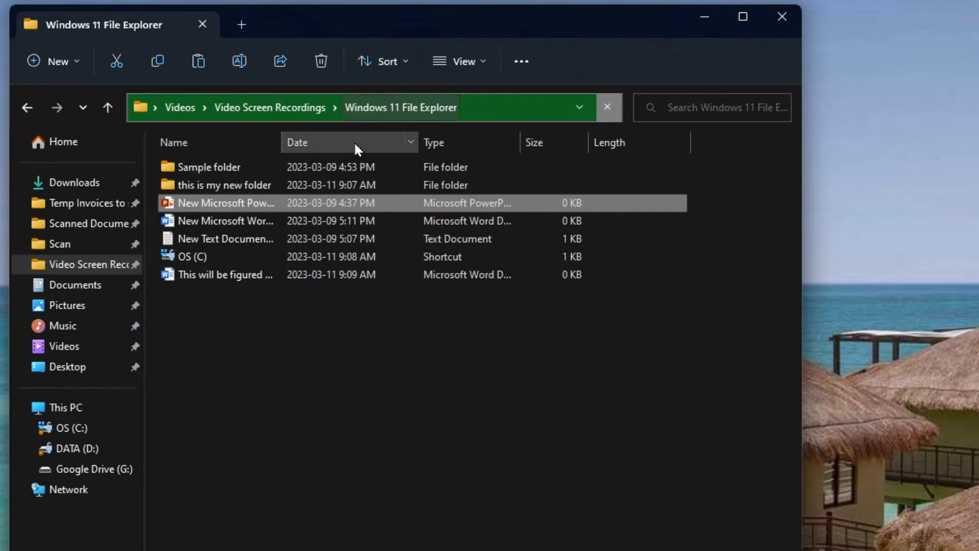
pyautogui.click(379, 65)
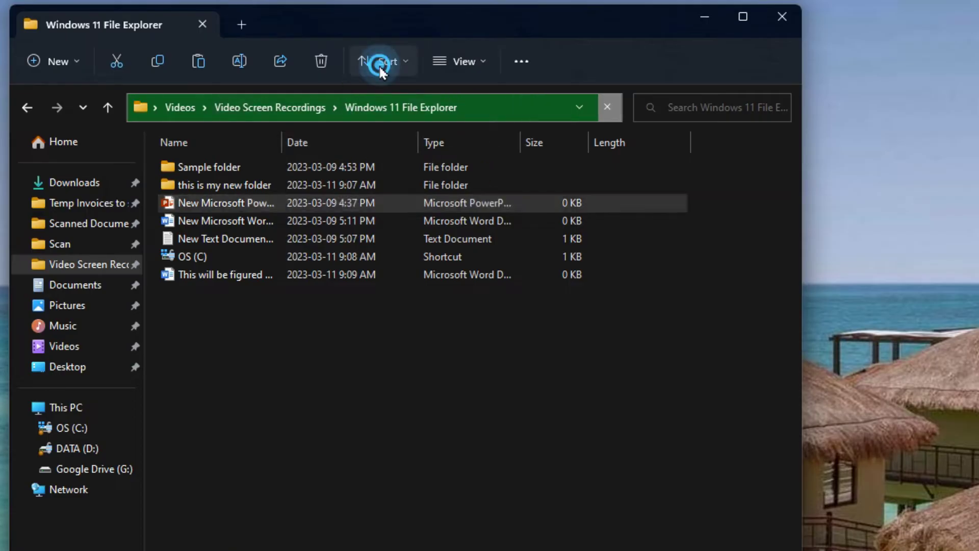
pyautogui.moveTo(393, 179)
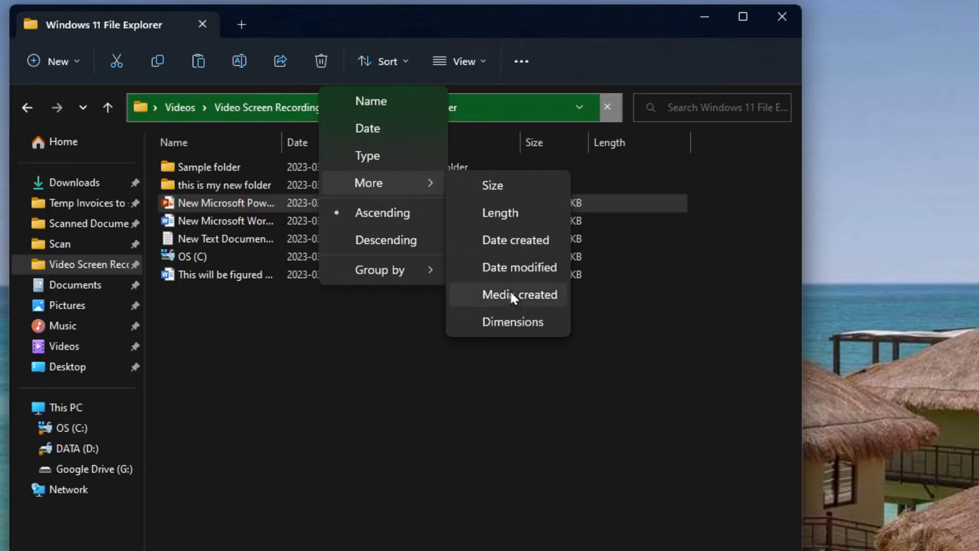
pyautogui.click(312, 307)
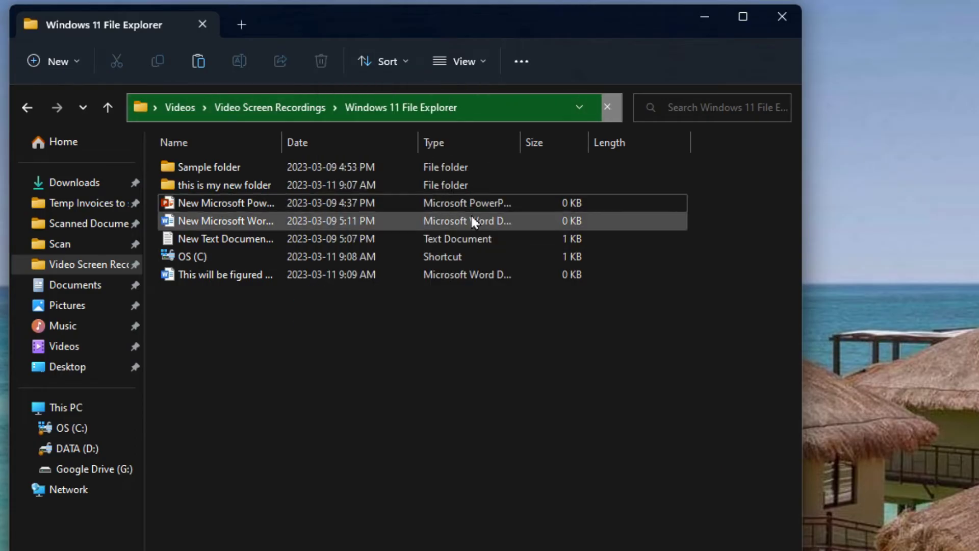
# Step: Sort by size both ways, then name both ways, finishing with date oldest first
pyautogui.click(549, 136)
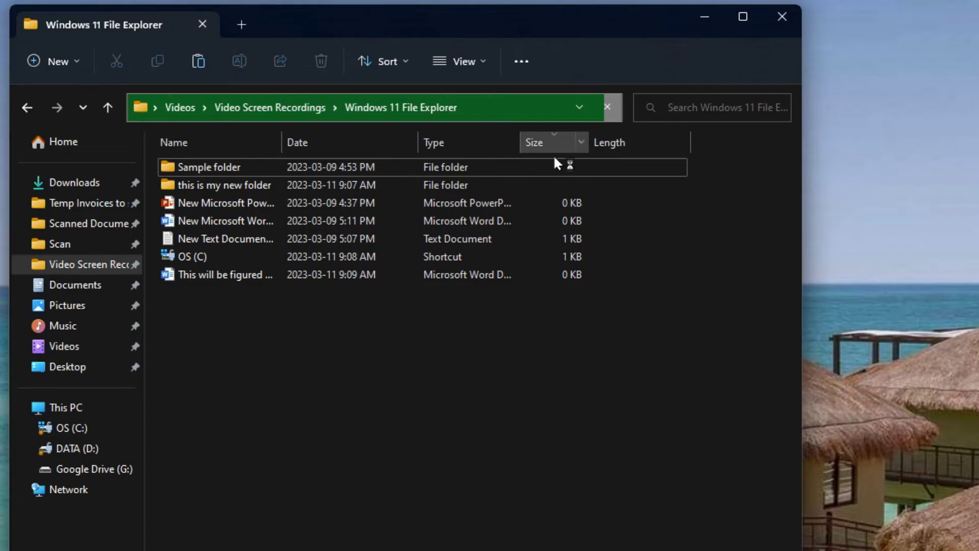
pyautogui.click(538, 139)
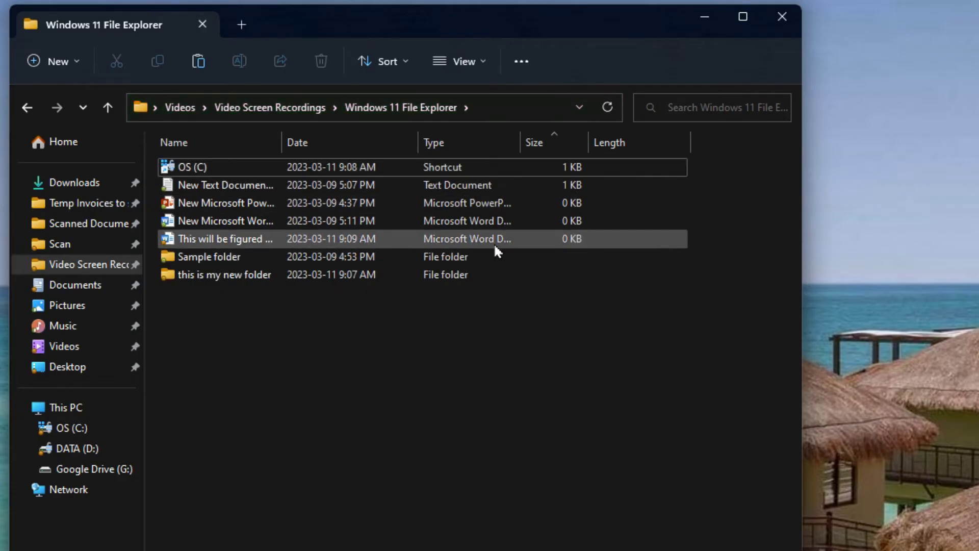
pyautogui.click(227, 142)
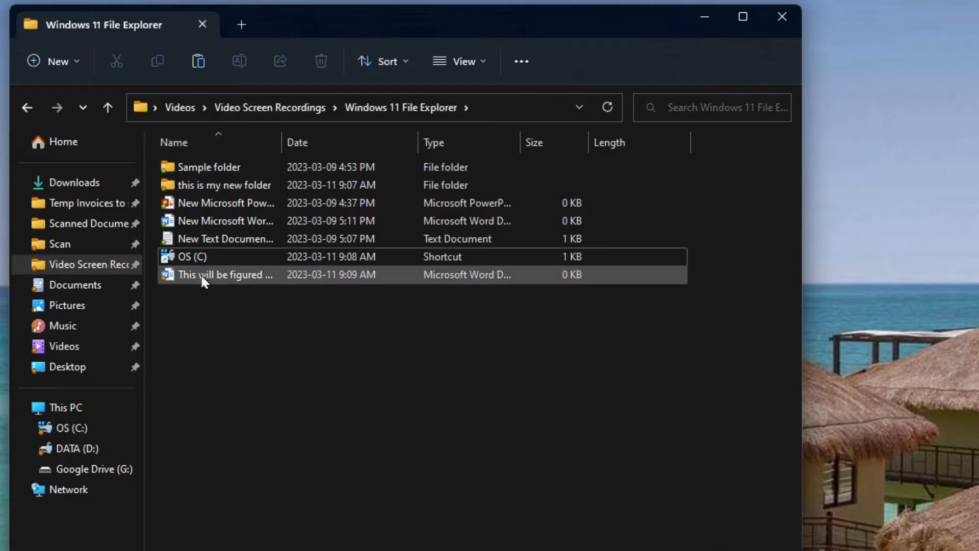
pyautogui.click(232, 144)
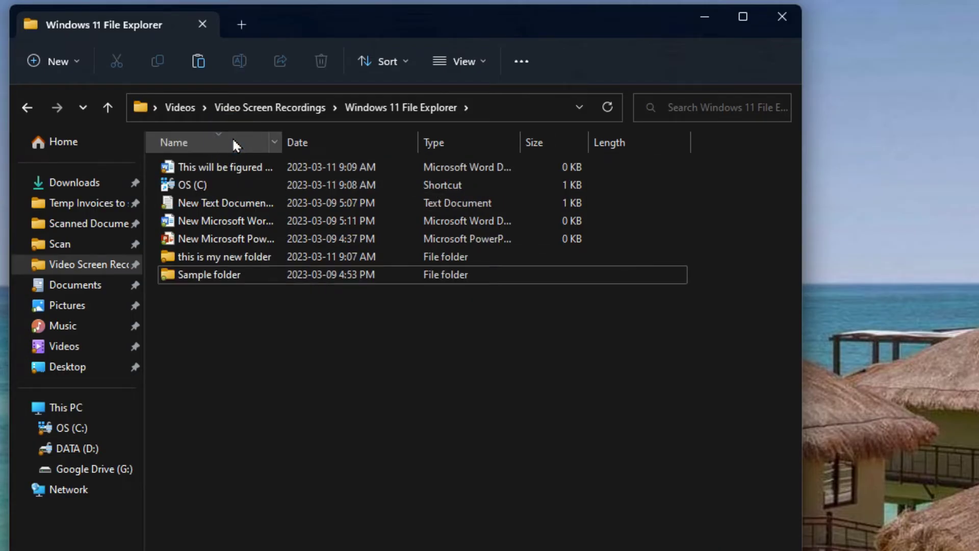
pyautogui.click(329, 139)
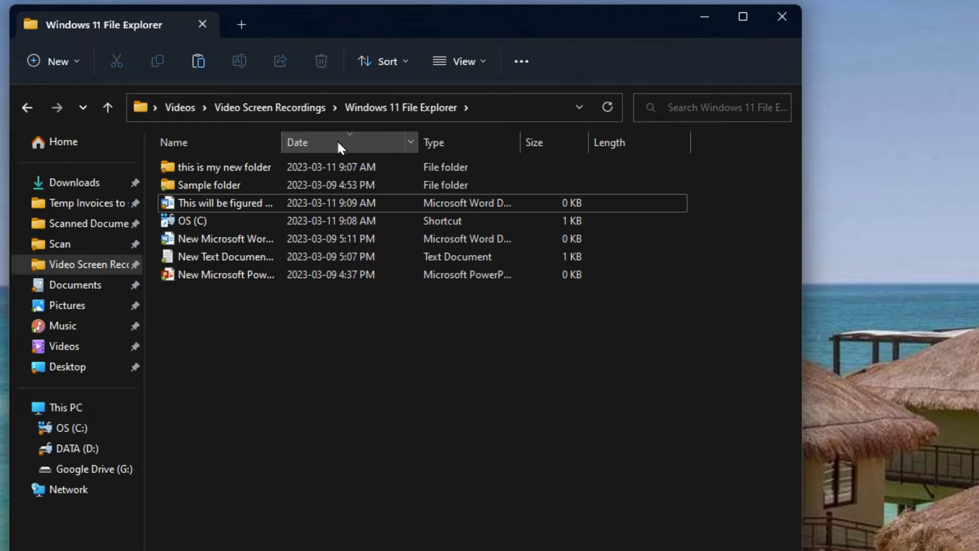
pyautogui.click(360, 139)
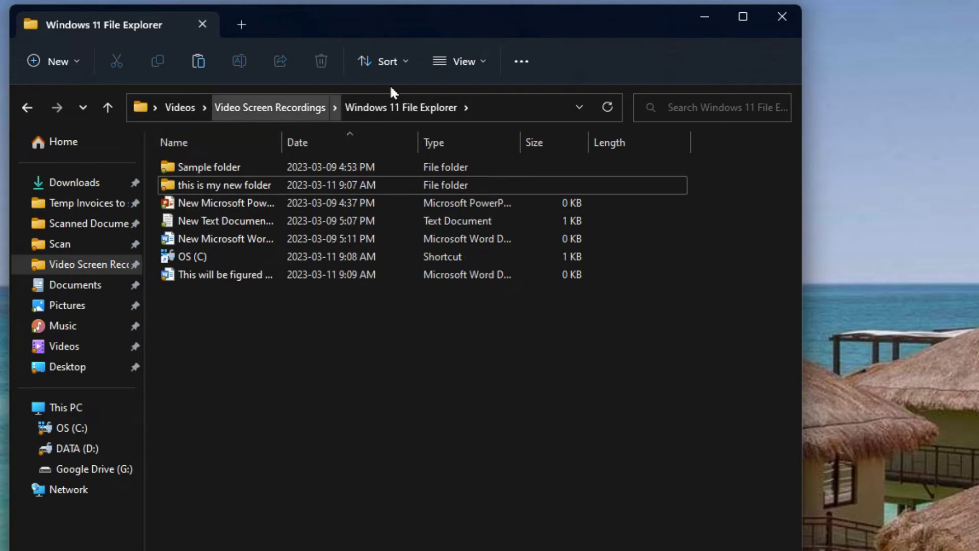
pyautogui.click(394, 61)
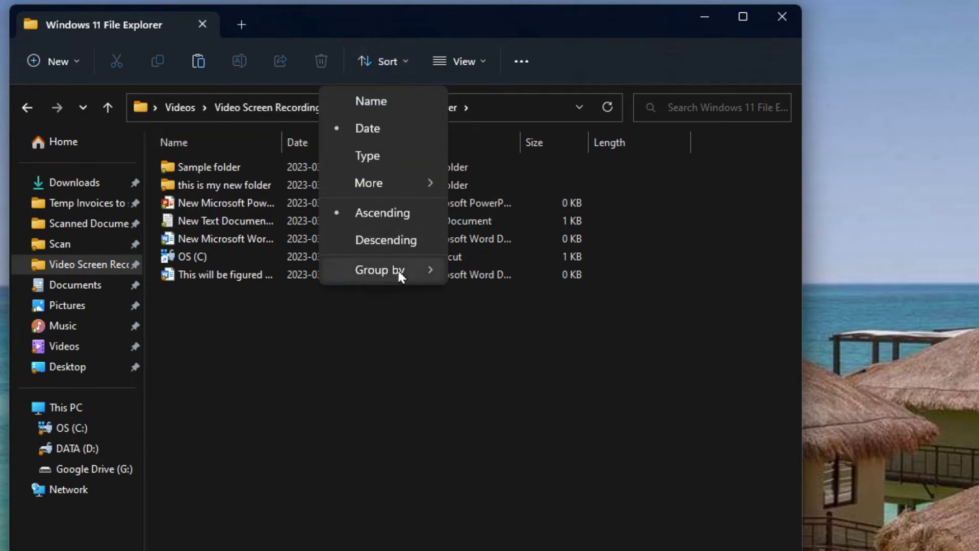
# Step: Group the file list by Name, then regroup it by Date
pyautogui.moveTo(401, 276)
pyautogui.click(490, 273)
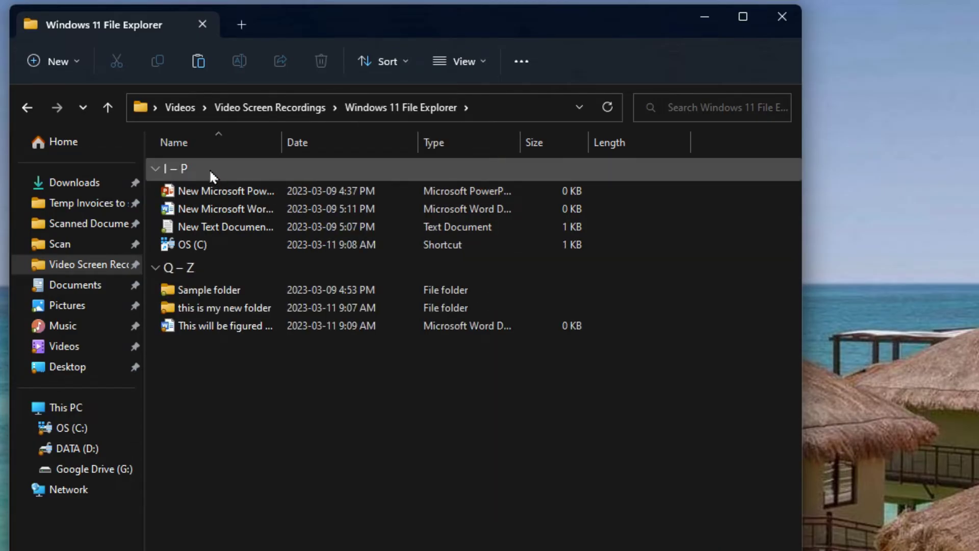
pyautogui.moveTo(213, 301)
pyautogui.click(384, 61)
pyautogui.moveTo(401, 270)
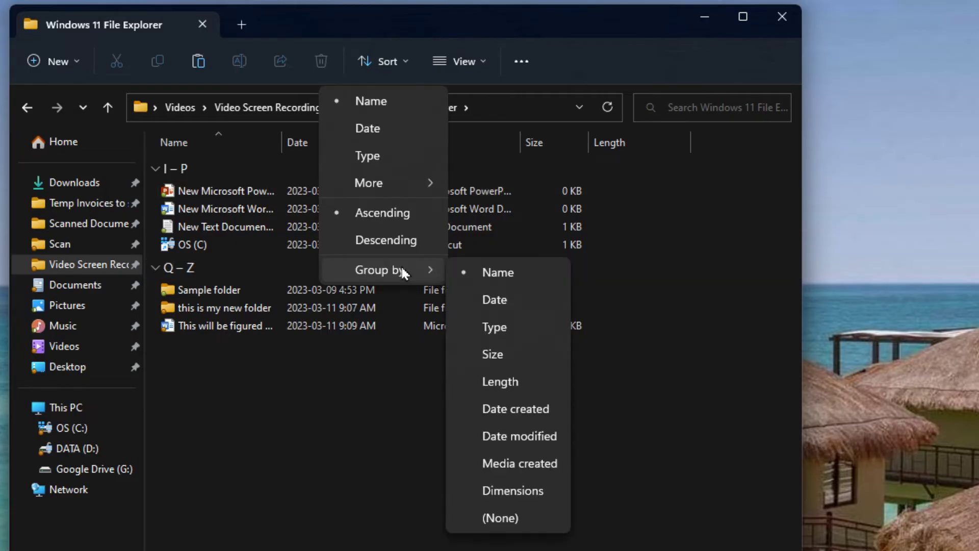
pyautogui.click(502, 301)
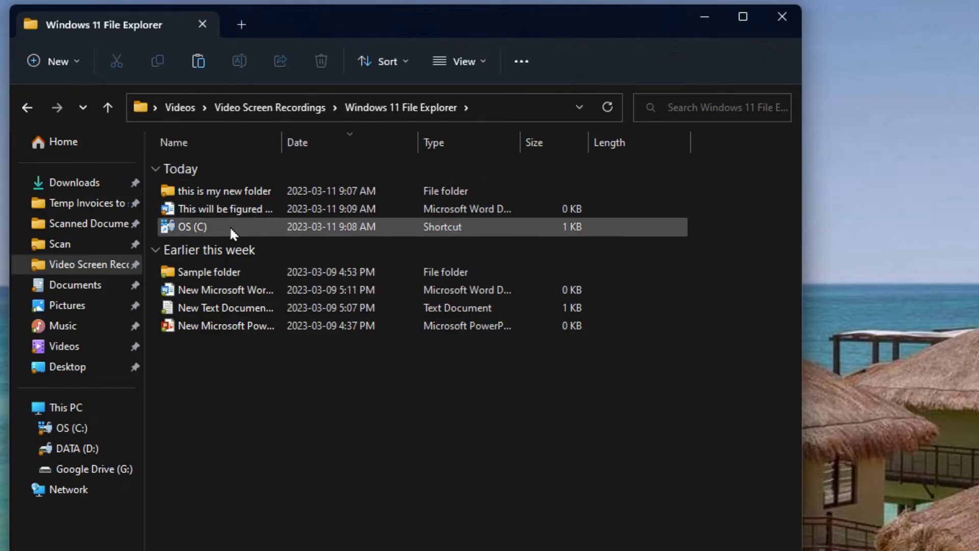
# Step: Set grouping to (None) and sort the list by name ascending
pyautogui.click(391, 64)
pyautogui.click(398, 270)
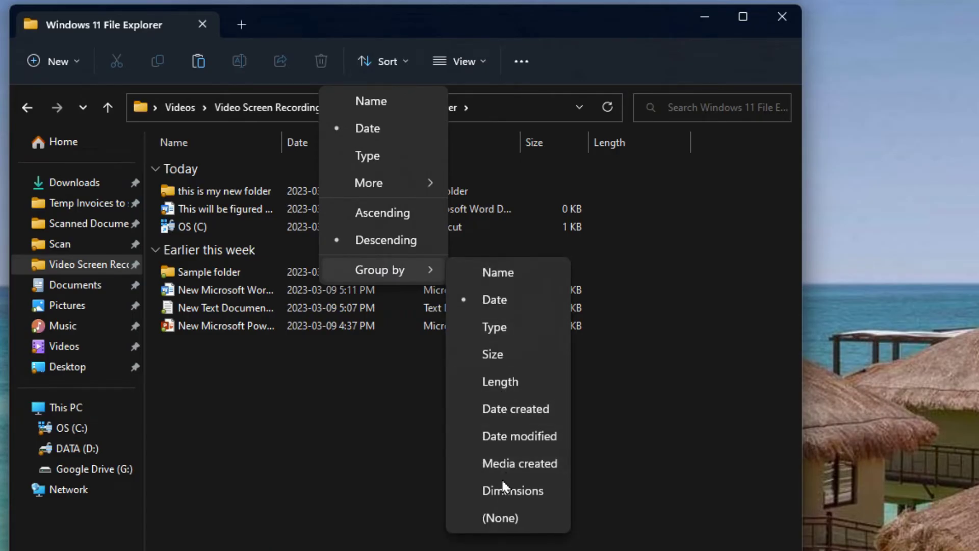
pyautogui.click(511, 517)
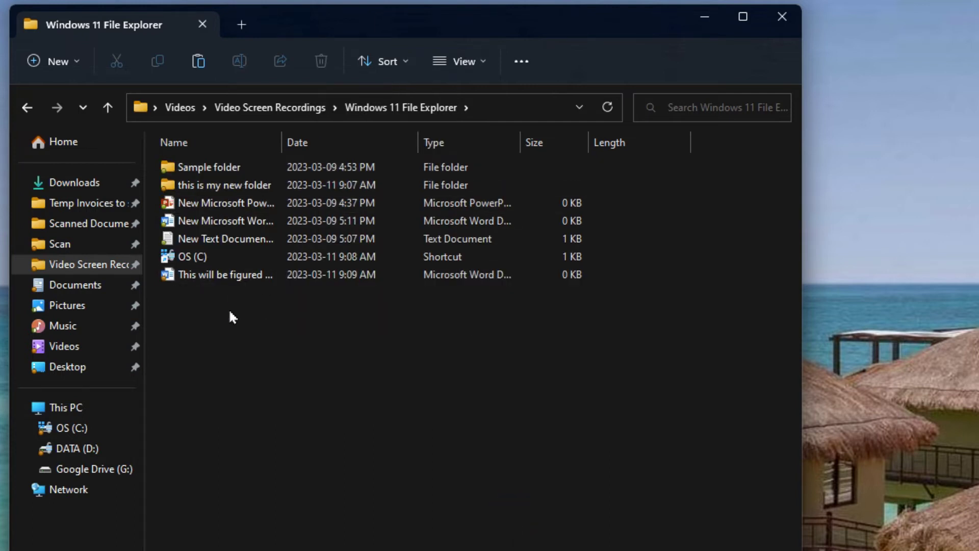
pyautogui.click(220, 143)
# Step: Try Extra large icons, Small icons and List layouts, then return to Details
pyautogui.click(459, 60)
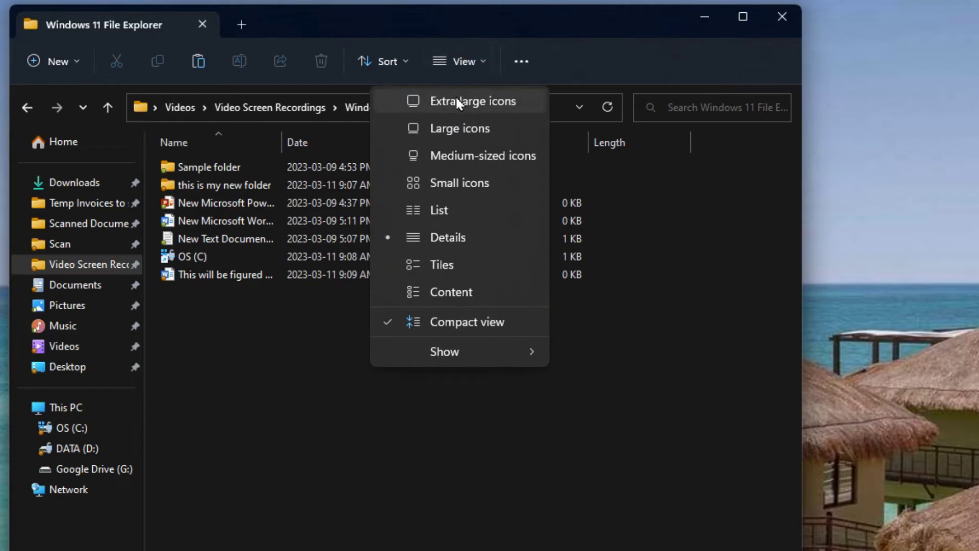
pyautogui.click(457, 100)
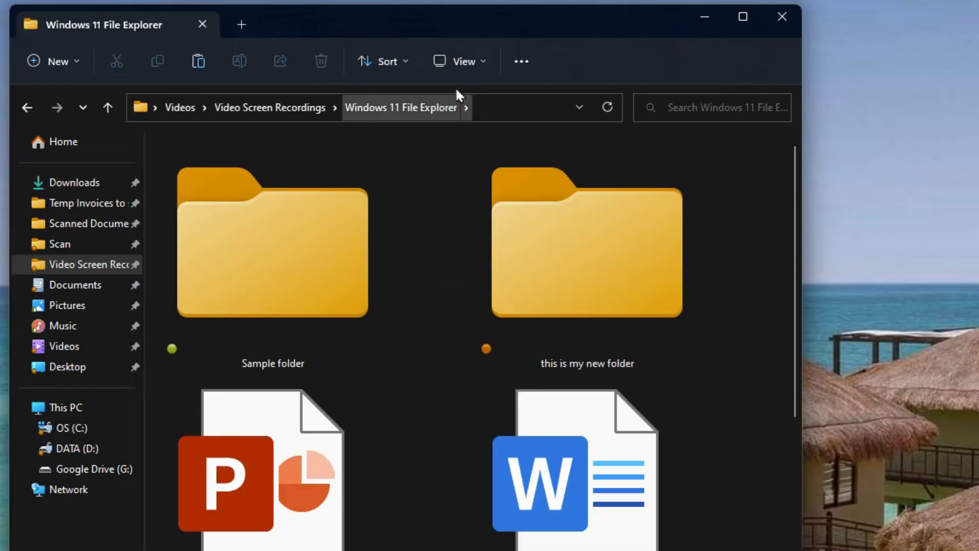
pyautogui.click(442, 61)
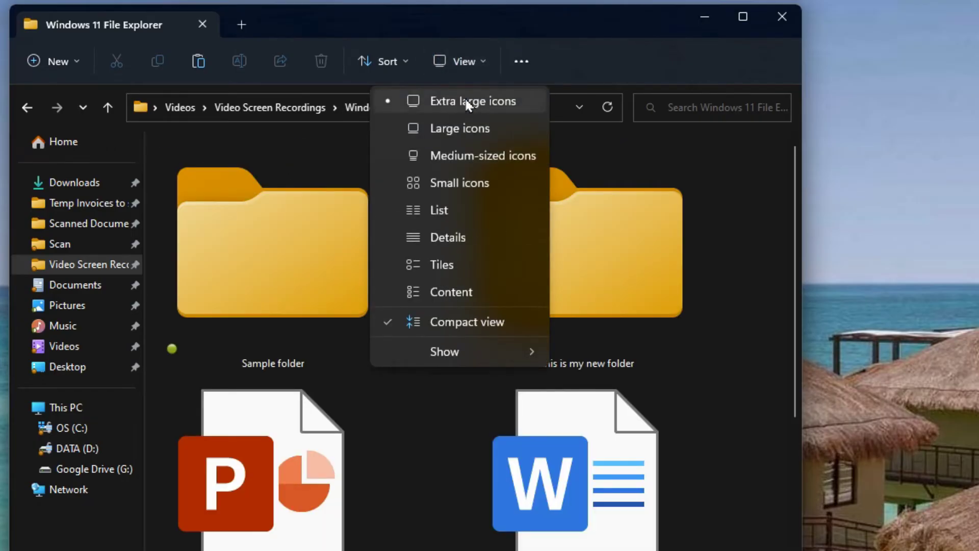
pyautogui.click(459, 184)
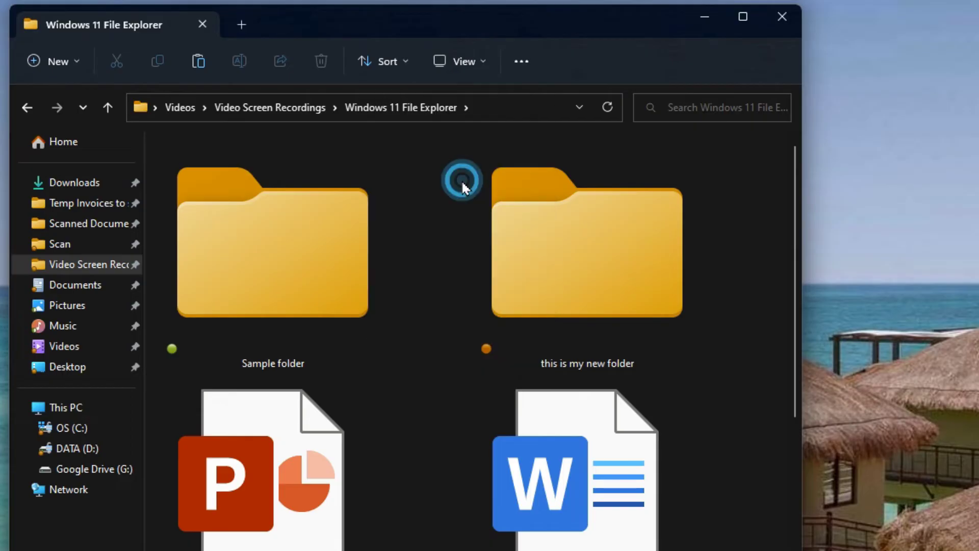
pyautogui.click(466, 64)
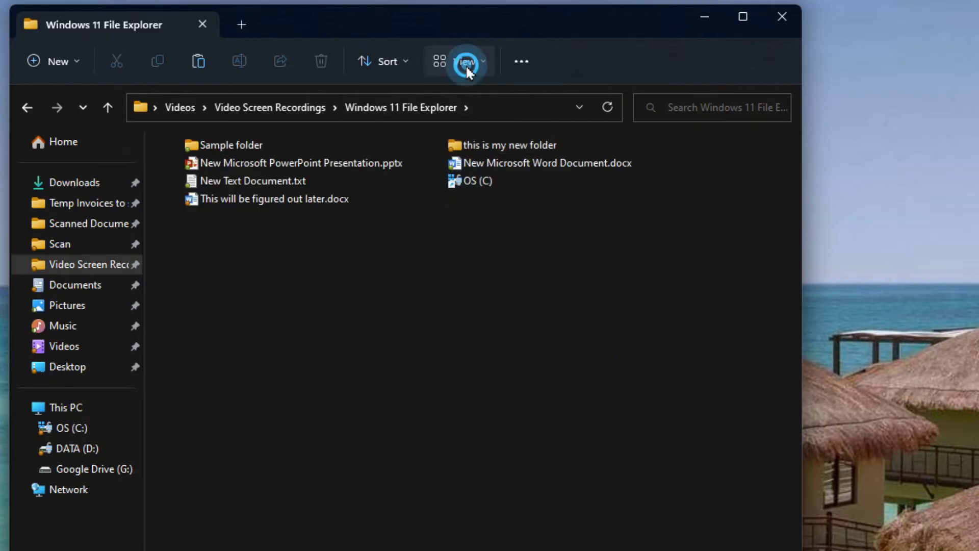
pyautogui.click(456, 207)
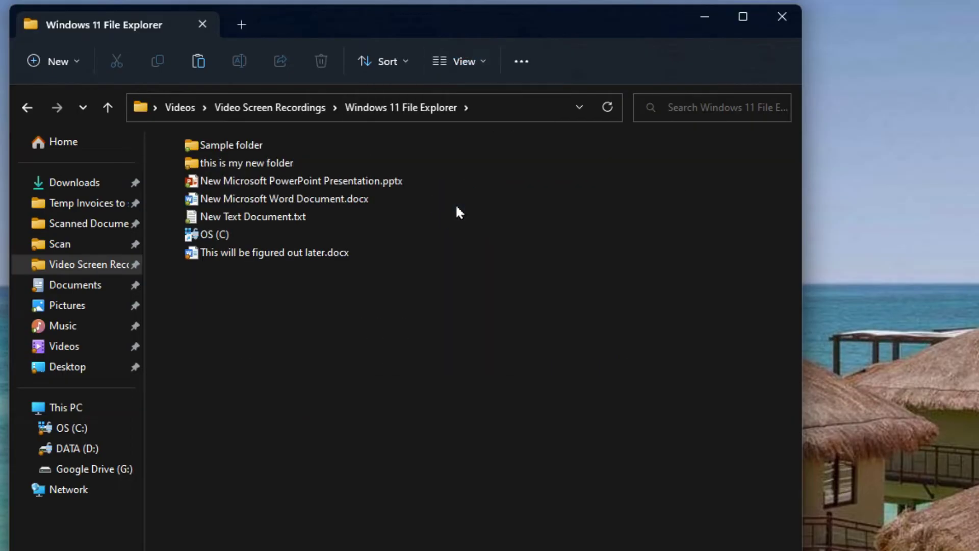
pyautogui.click(481, 62)
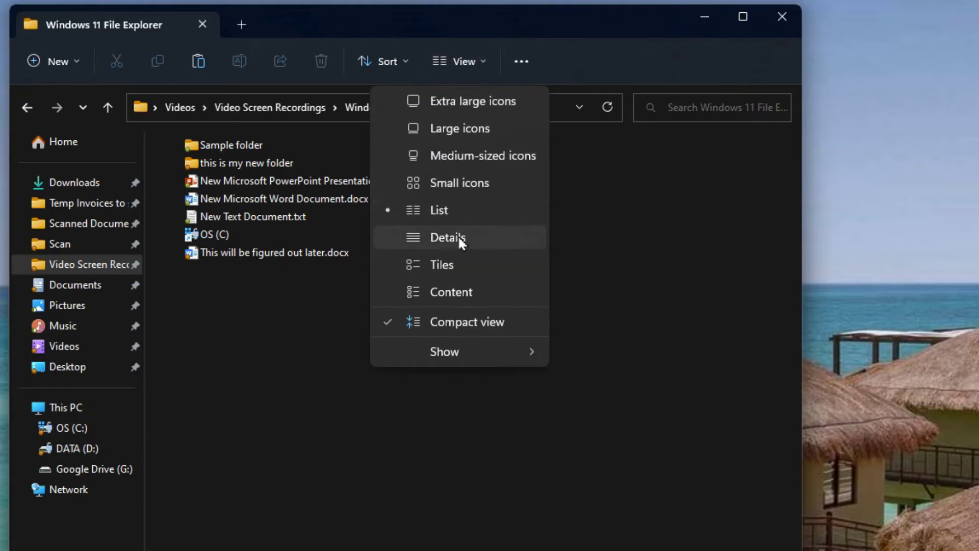
pyautogui.click(459, 238)
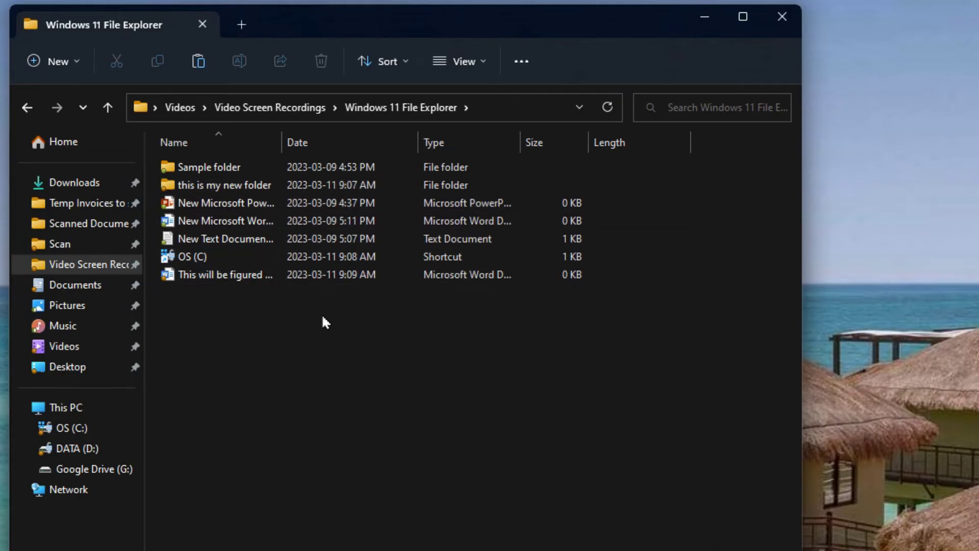
# Step: Switch the file list to Tiles layout, then to Content layout
pyautogui.click(465, 61)
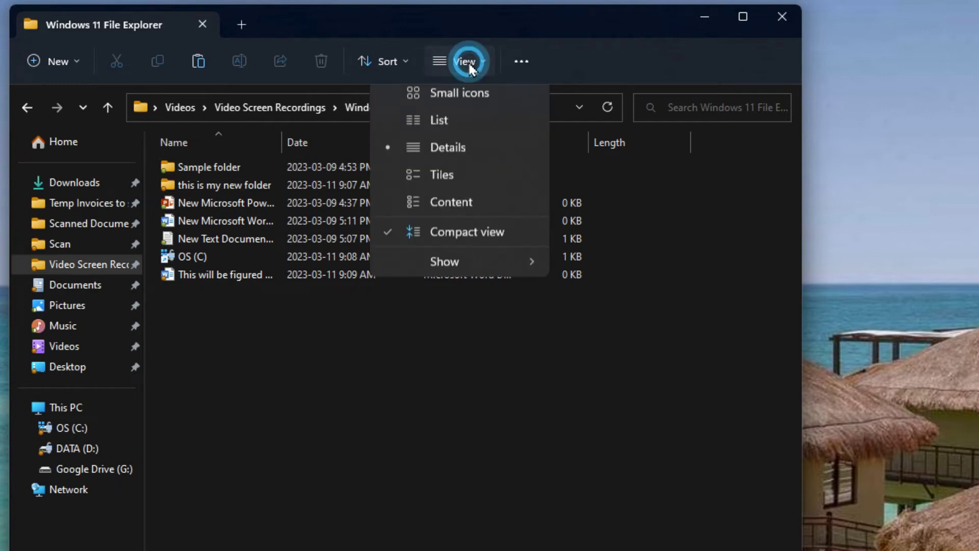
pyautogui.click(458, 264)
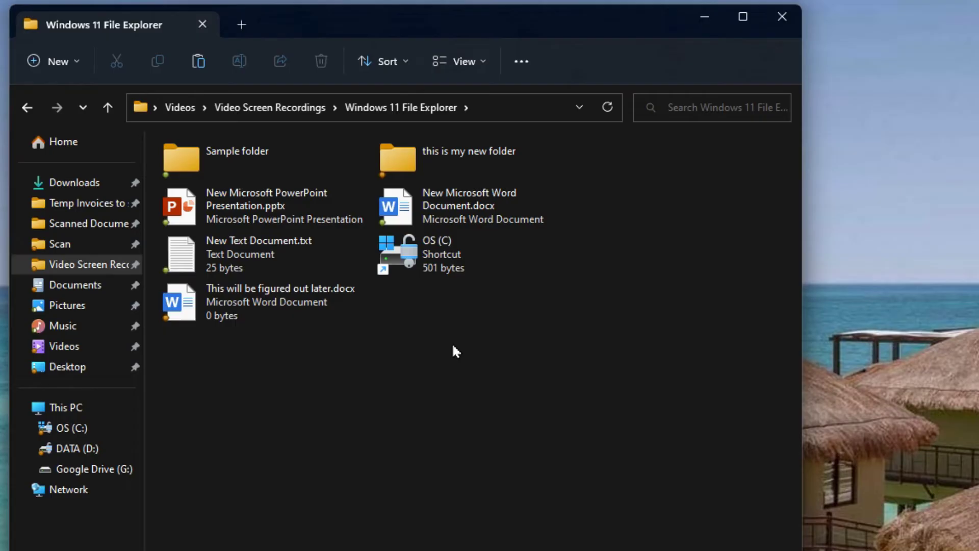
pyautogui.click(475, 60)
pyautogui.click(497, 292)
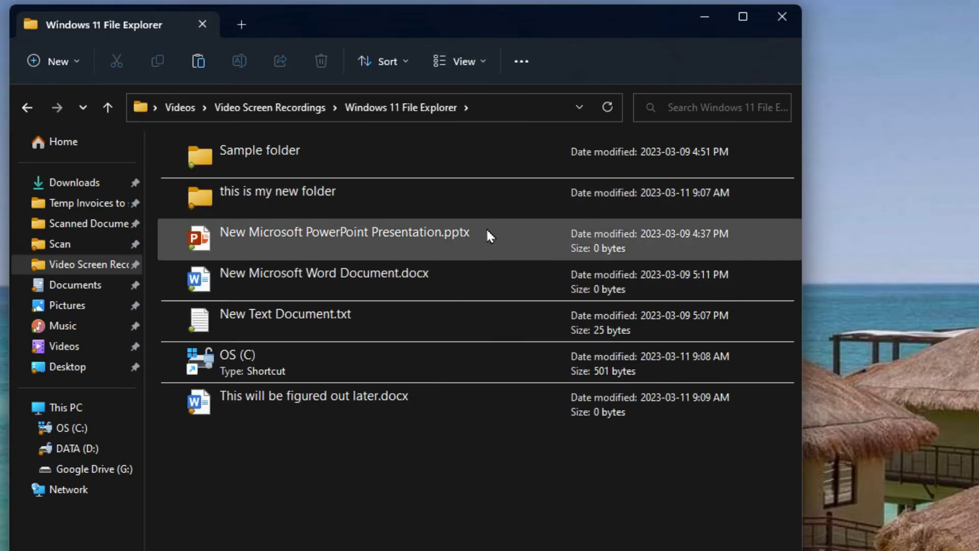
pyautogui.click(464, 61)
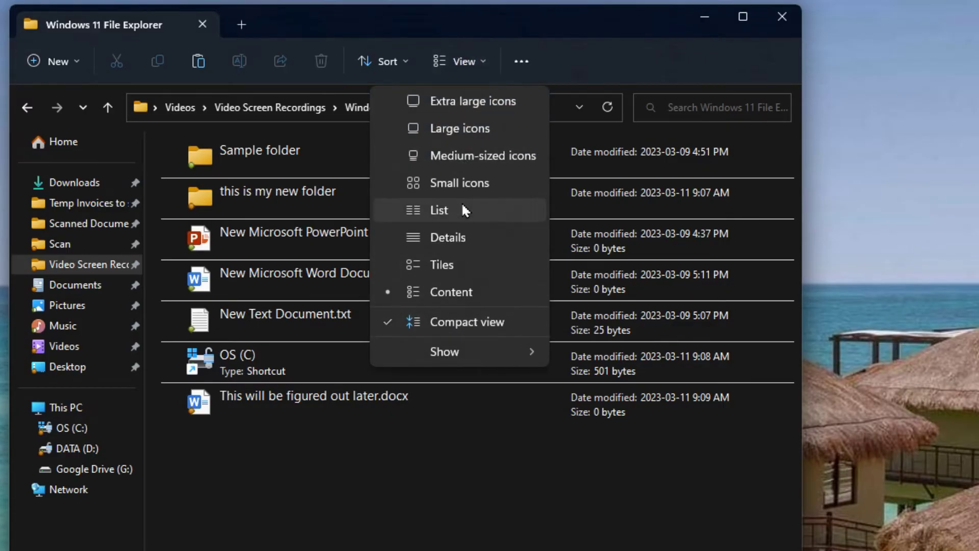
# Step: Return the file list to Details view and toggle compact row spacing off and back on
pyautogui.click(458, 236)
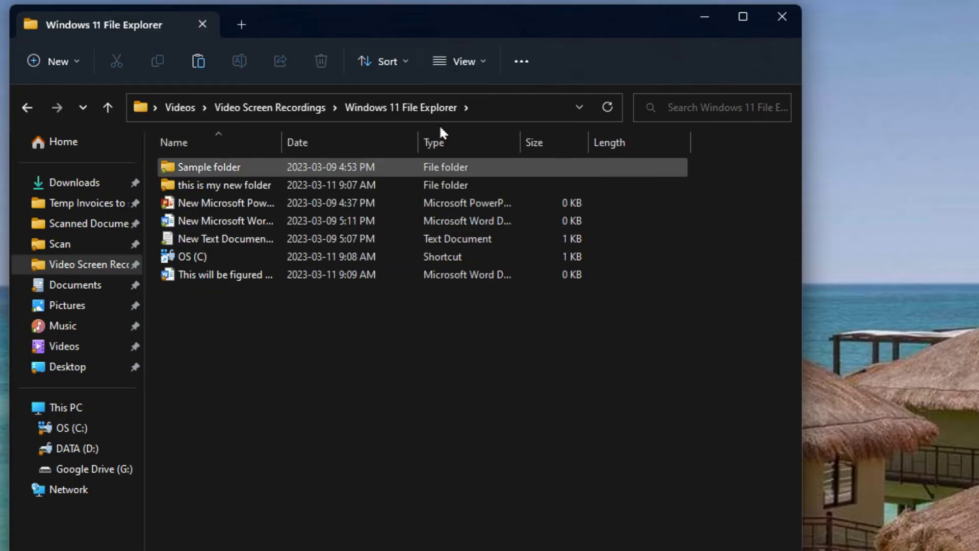
pyautogui.click(485, 58)
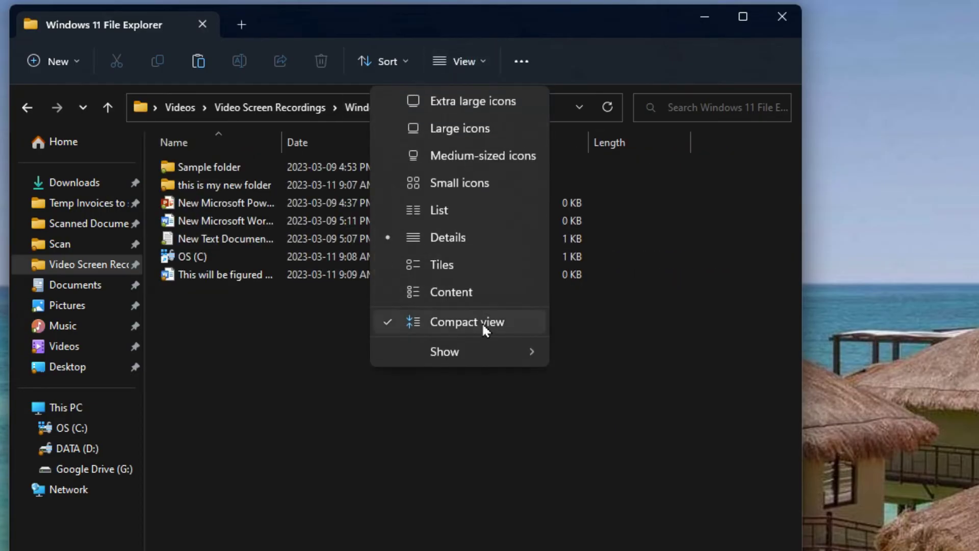
pyautogui.click(461, 322)
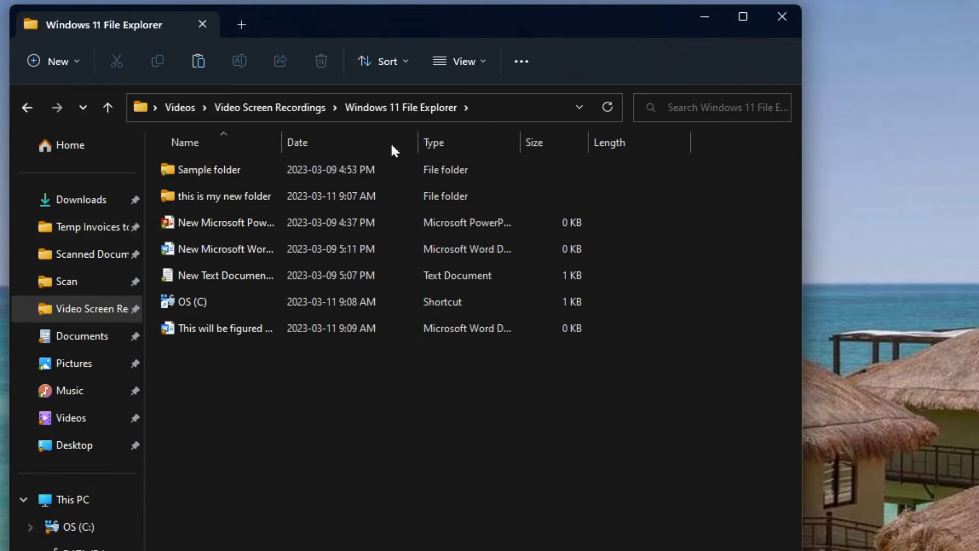
pyautogui.click(462, 64)
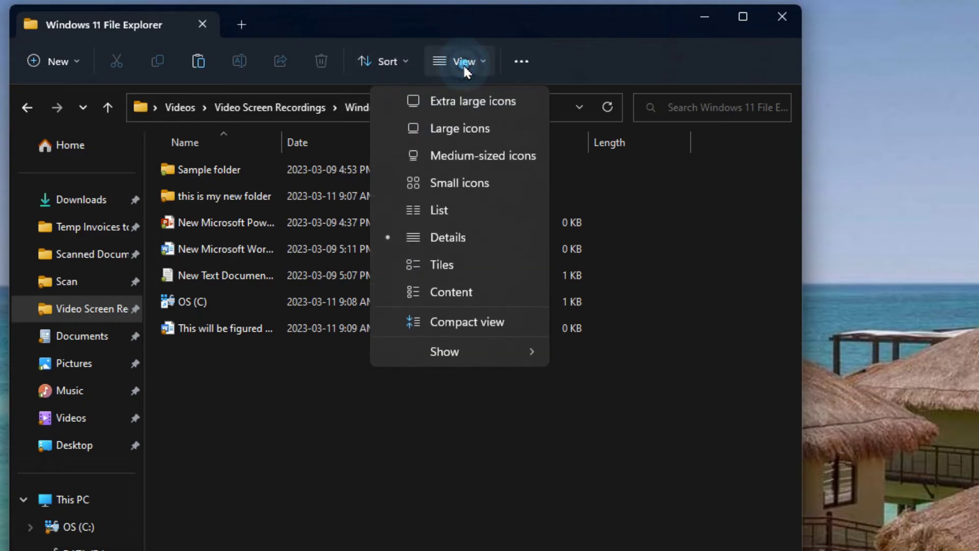
pyautogui.click(468, 322)
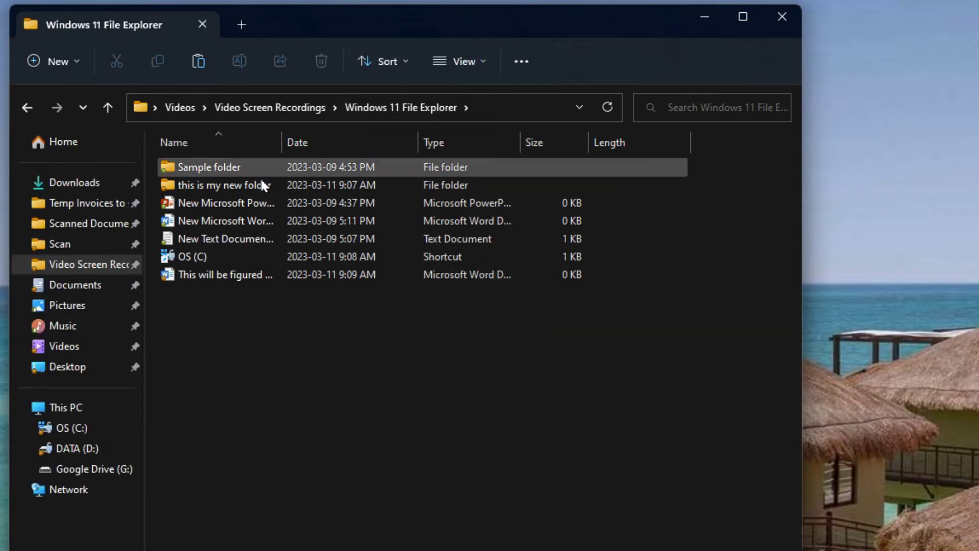
# Step: Hide the navigation pane, then show it again beside the file list
pyautogui.click(463, 64)
pyautogui.moveTo(457, 341)
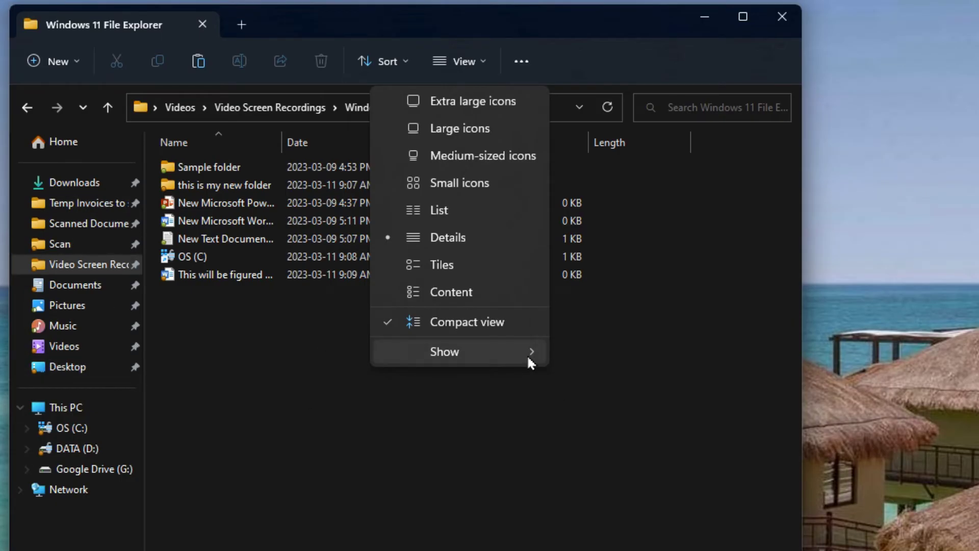
pyautogui.moveTo(524, 352)
pyautogui.click(629, 356)
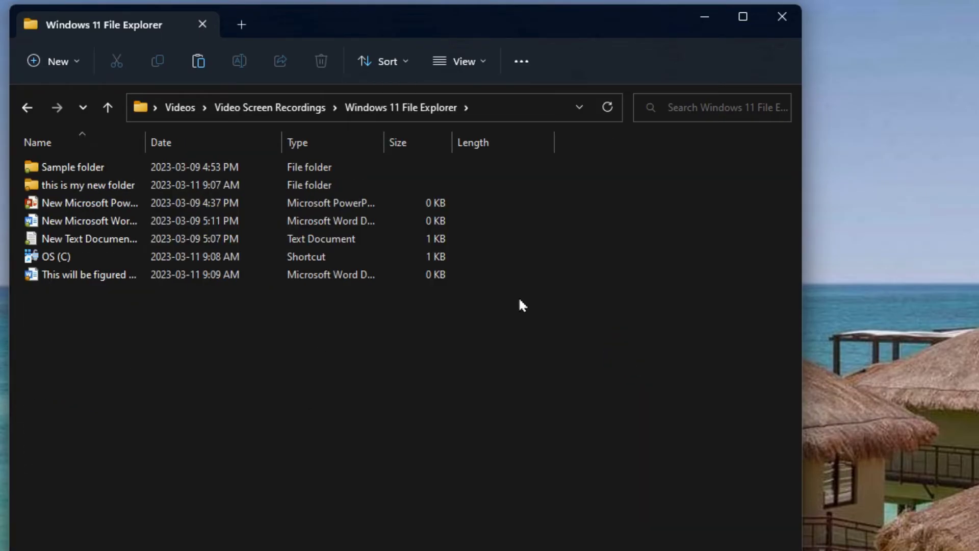
pyautogui.click(467, 62)
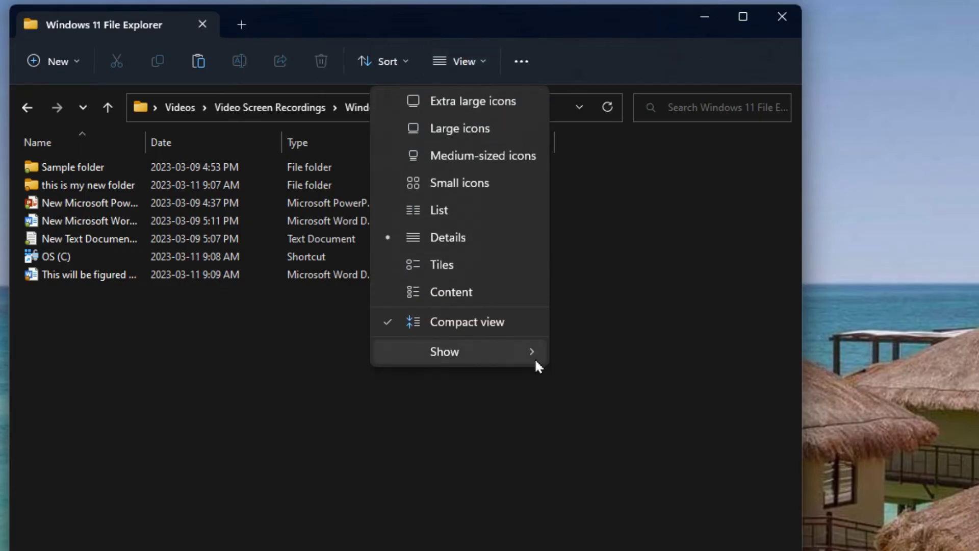
pyautogui.moveTo(523, 351)
pyautogui.click(617, 357)
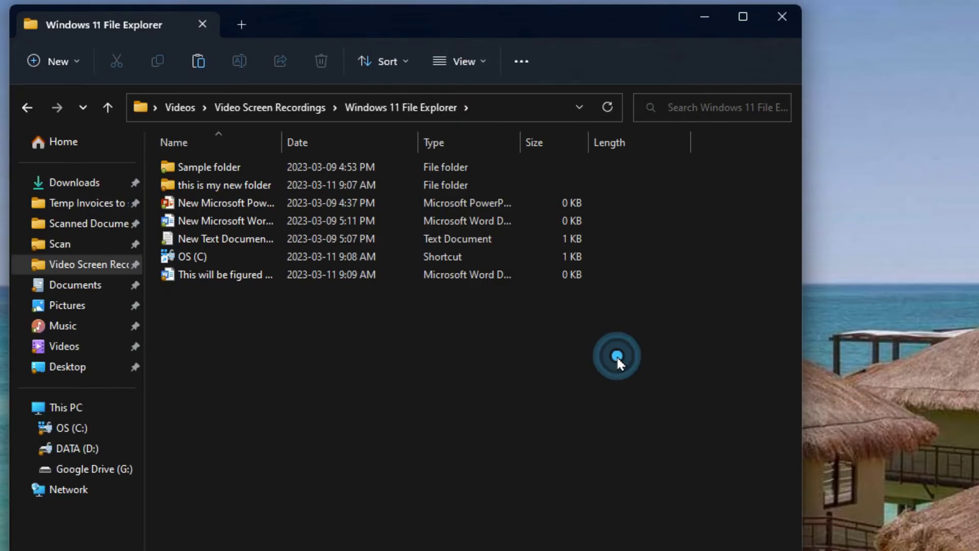
pyautogui.click(470, 63)
# Step: Show the details pane and view details for OS (C) and New Text Document
pyautogui.moveTo(494, 351)
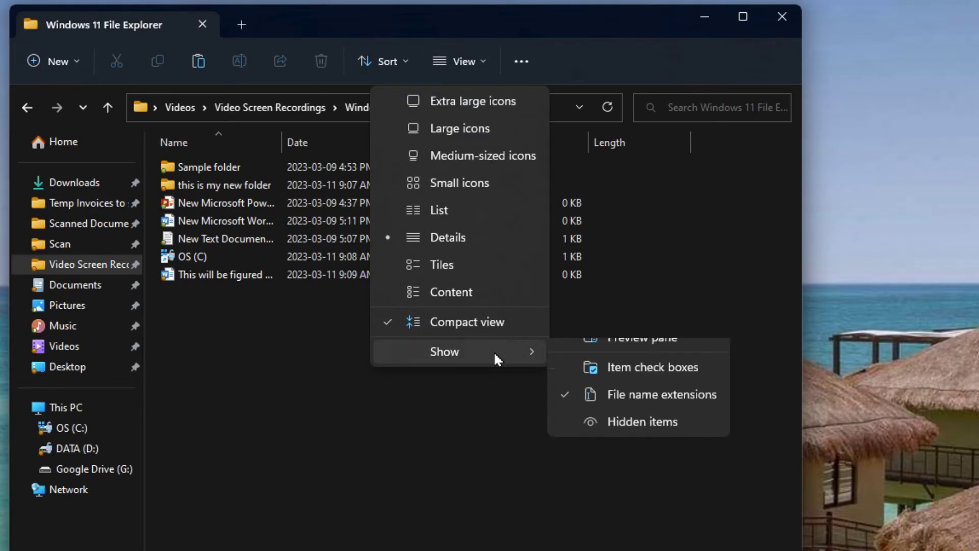
pyautogui.click(645, 383)
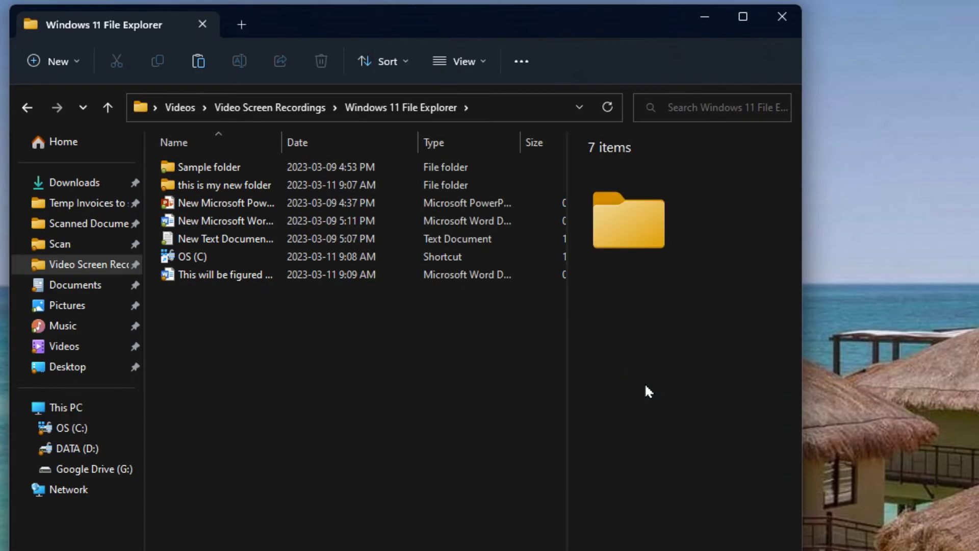
pyautogui.click(432, 256)
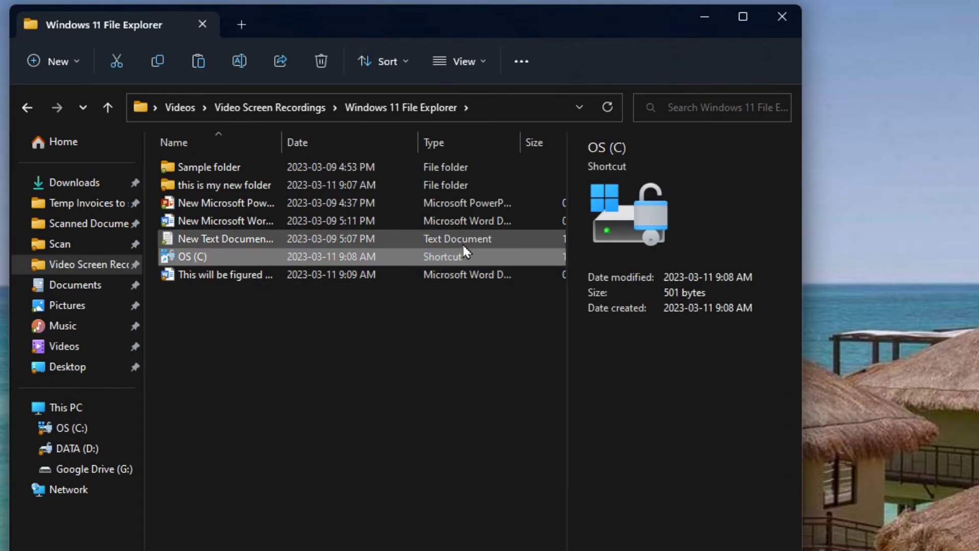
pyautogui.click(296, 235)
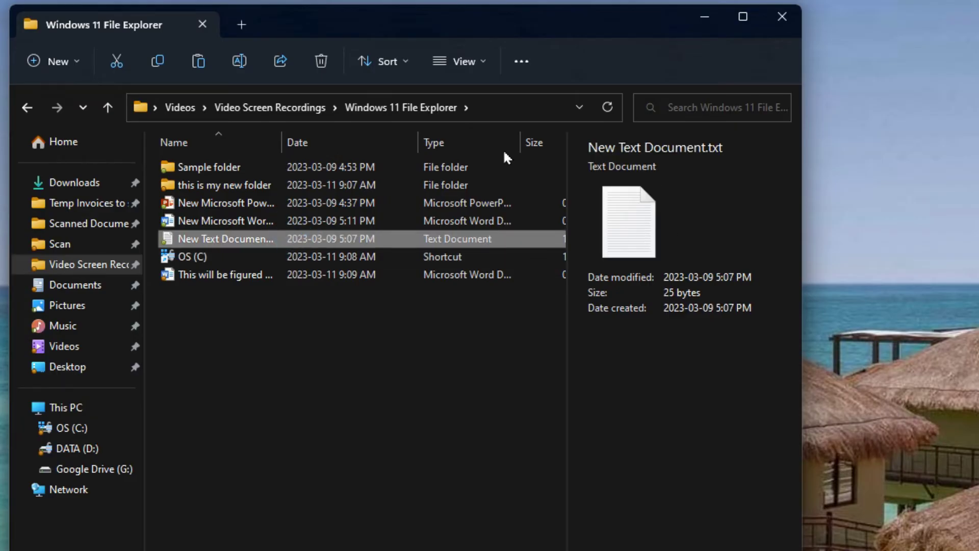
# Step: Switch to the preview pane and preview the Word document and the text file's contents
pyautogui.click(461, 60)
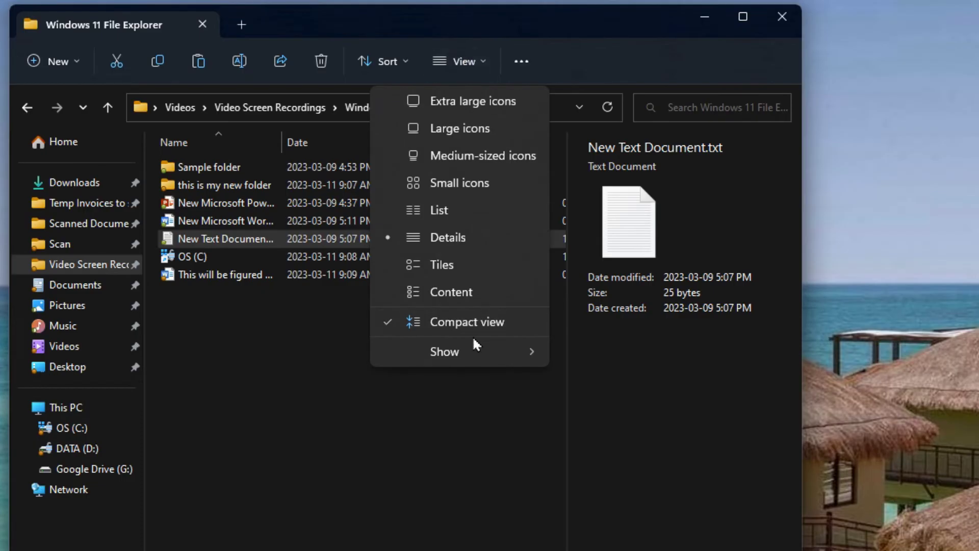
pyautogui.moveTo(488, 348)
pyautogui.click(651, 408)
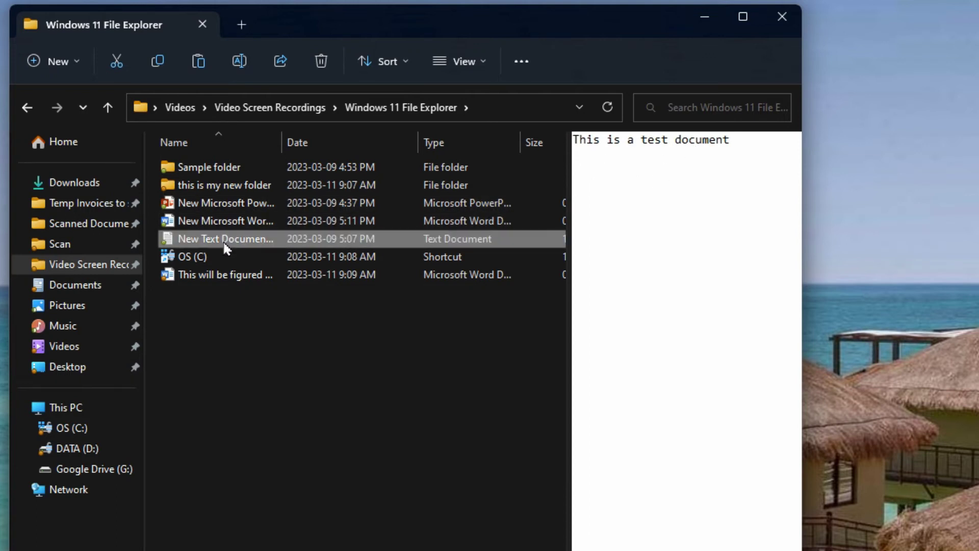
pyautogui.click(254, 229)
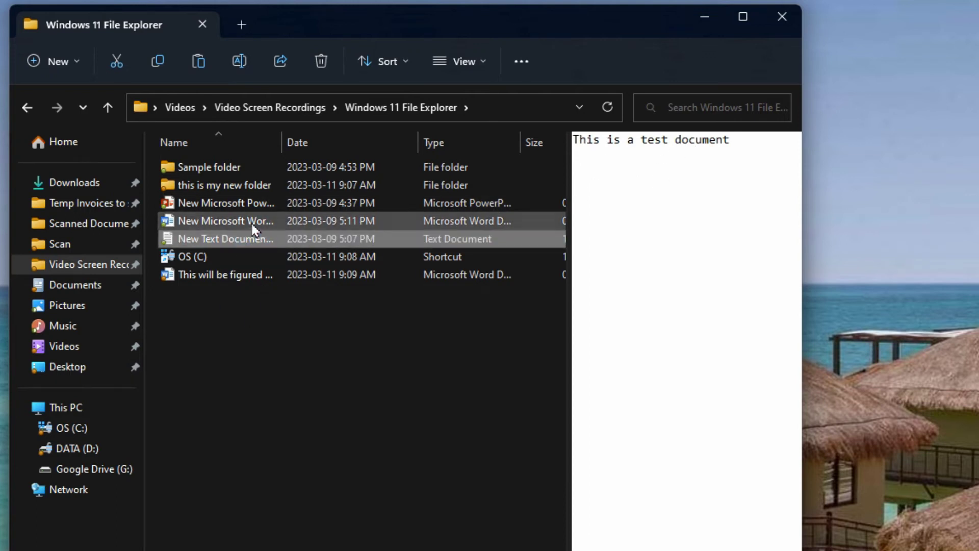
pyautogui.click(265, 227)
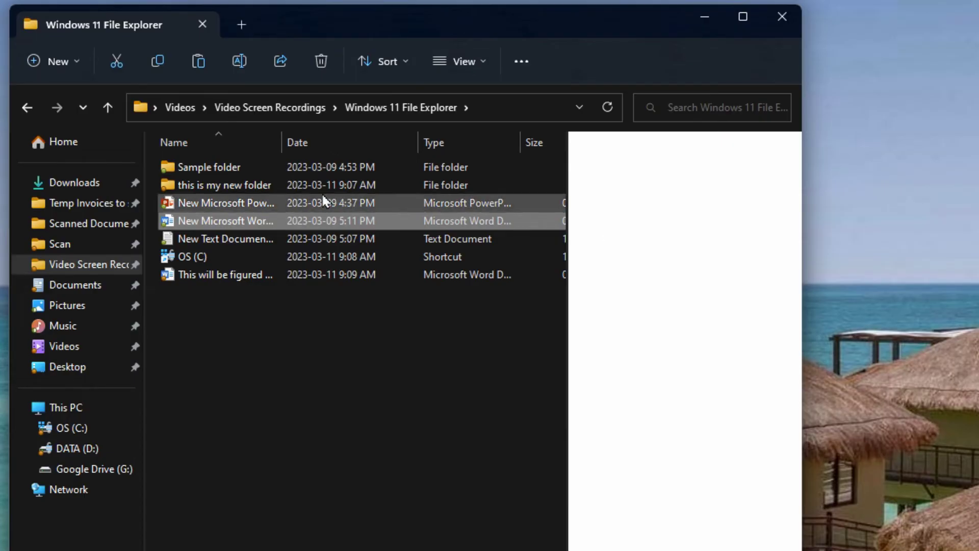
pyautogui.click(240, 237)
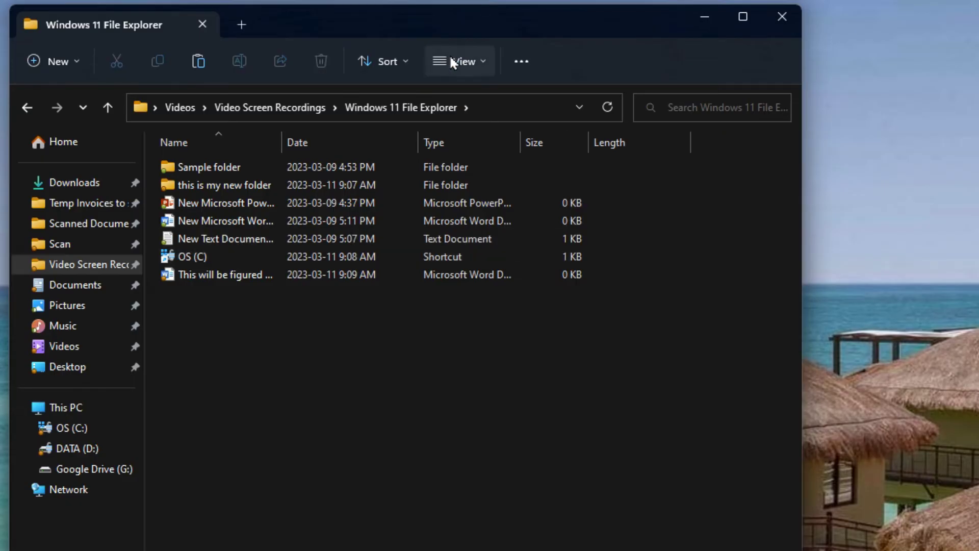
pyautogui.click(454, 61)
# Step: Turn on item check boxes and tick the new folder, PowerPoint and Word items
pyautogui.click(495, 350)
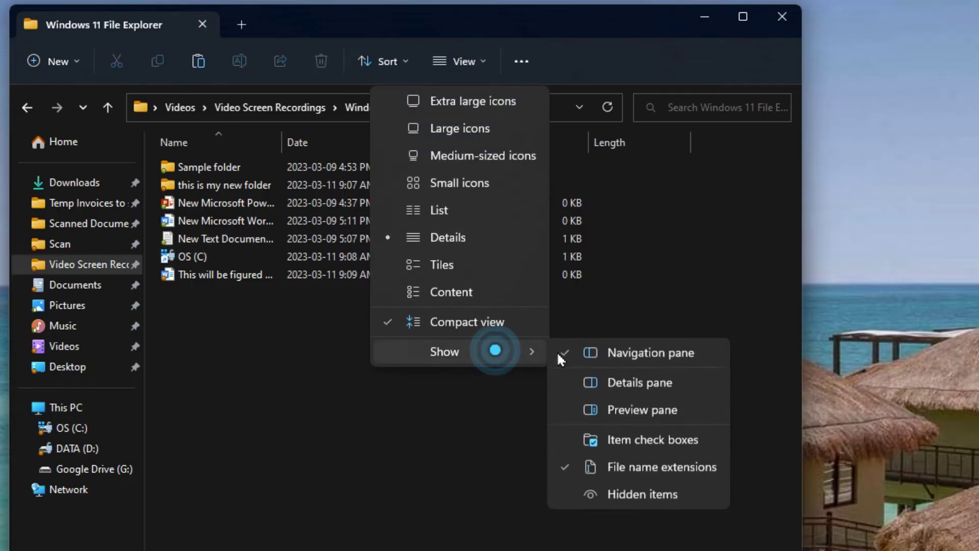
pyautogui.click(678, 445)
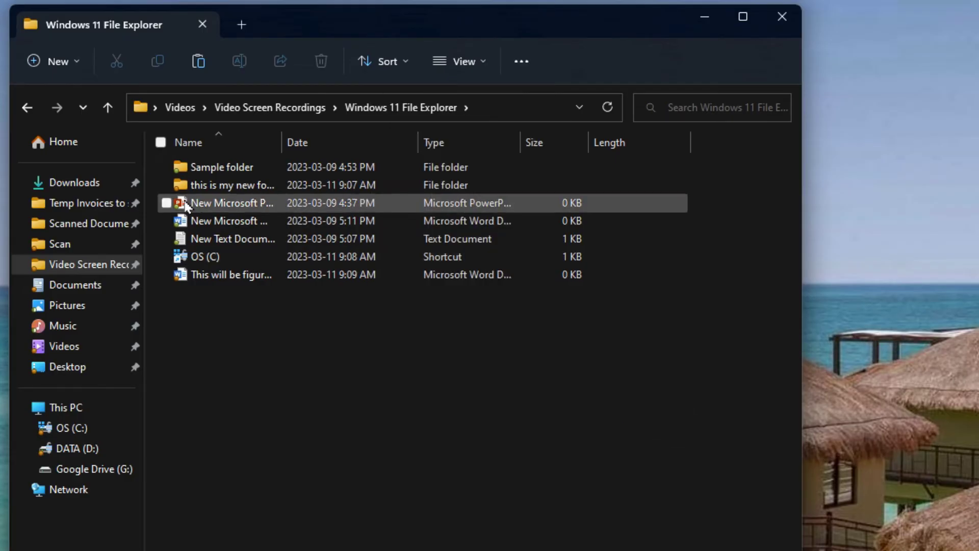
pyautogui.click(166, 185)
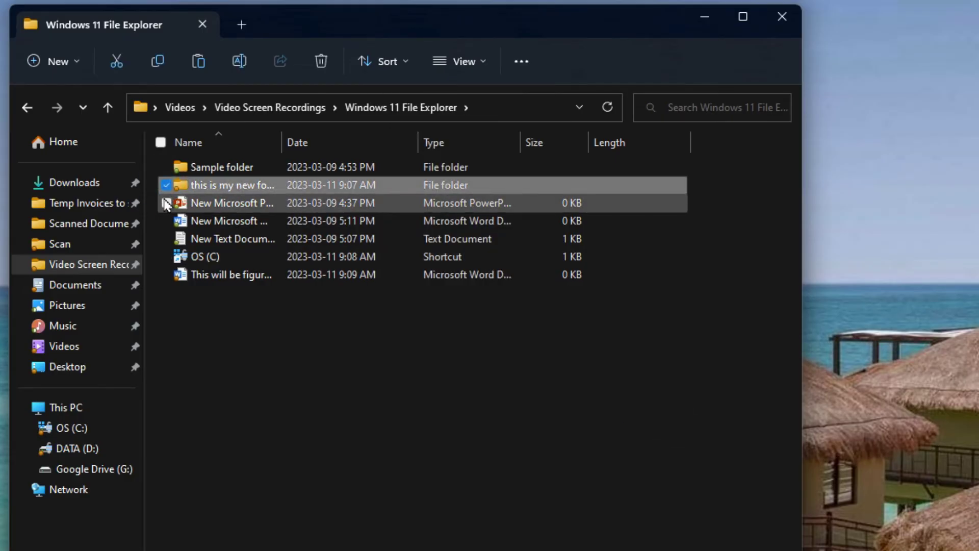
pyautogui.click(166, 203)
pyautogui.click(166, 220)
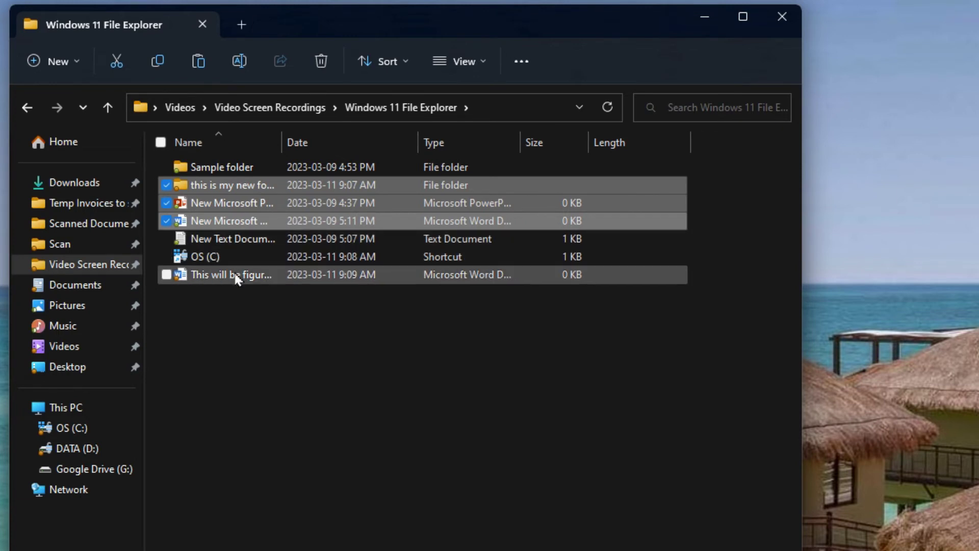
# Step: Adjust the ticked items, adding the OS (C) shortcut, then clear the selection
pyautogui.click(166, 238)
pyautogui.click(166, 238)
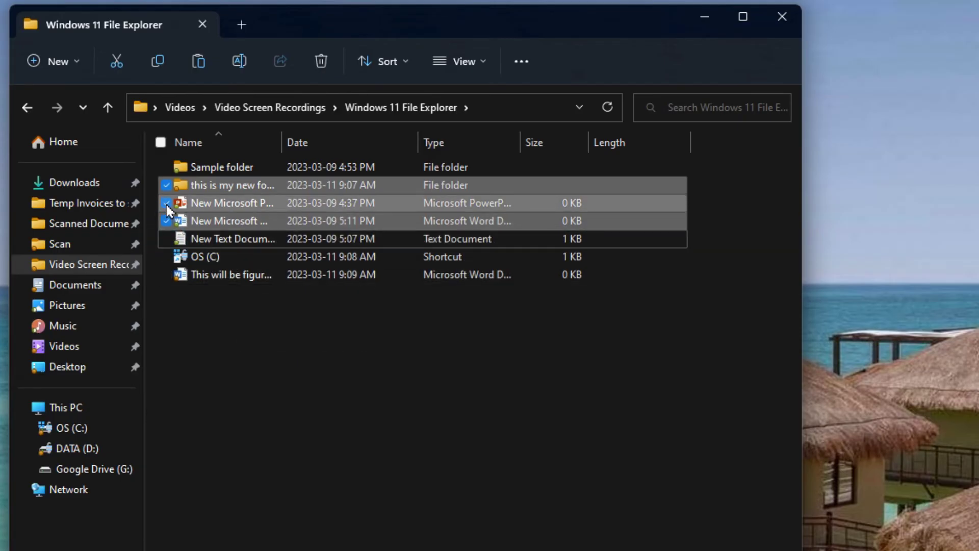
pyautogui.click(167, 203)
pyautogui.click(167, 256)
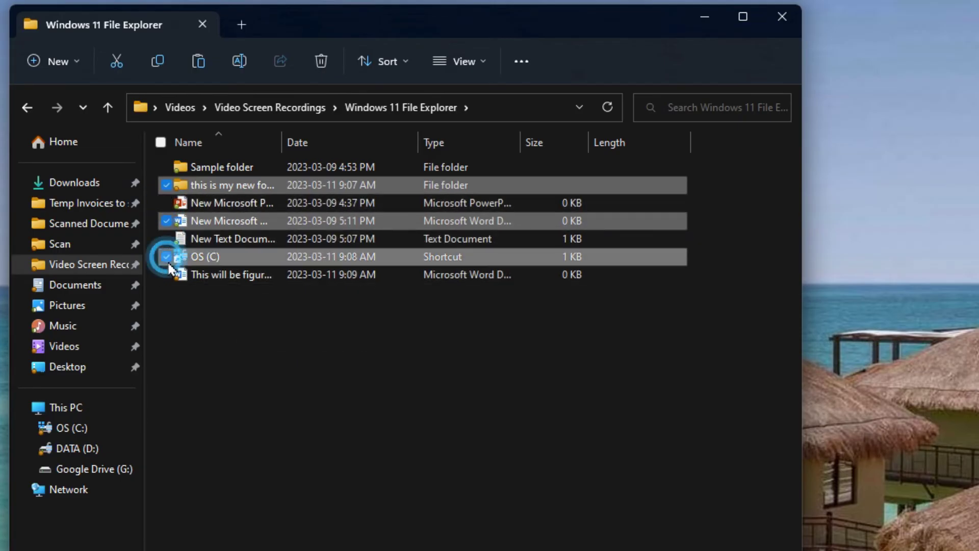
pyautogui.click(298, 342)
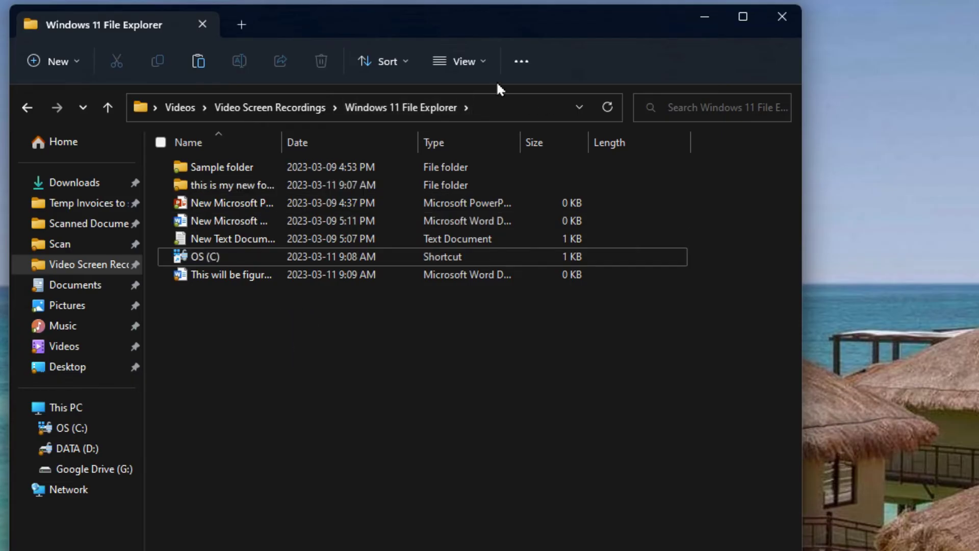
# Step: Hide the item check boxes and widen the Name column to show full names
pyautogui.click(459, 62)
pyautogui.moveTo(459, 352)
pyautogui.click(663, 442)
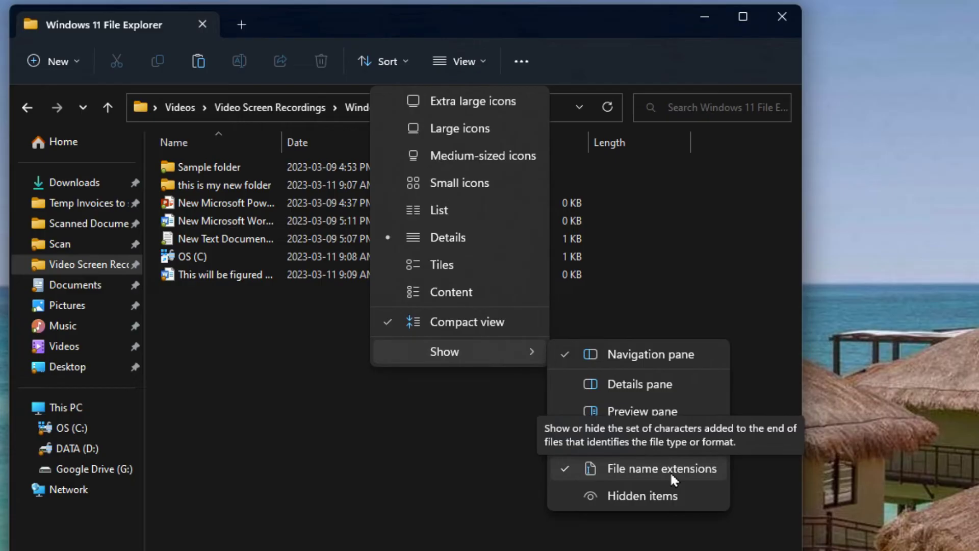
pyautogui.click(281, 139)
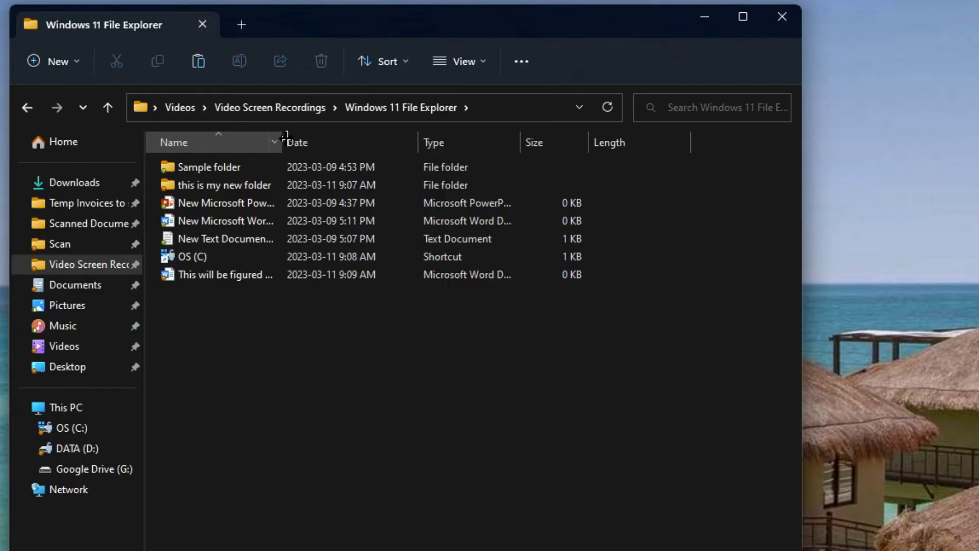
pyautogui.moveTo(285, 137); pyautogui.dragTo(434, 138)
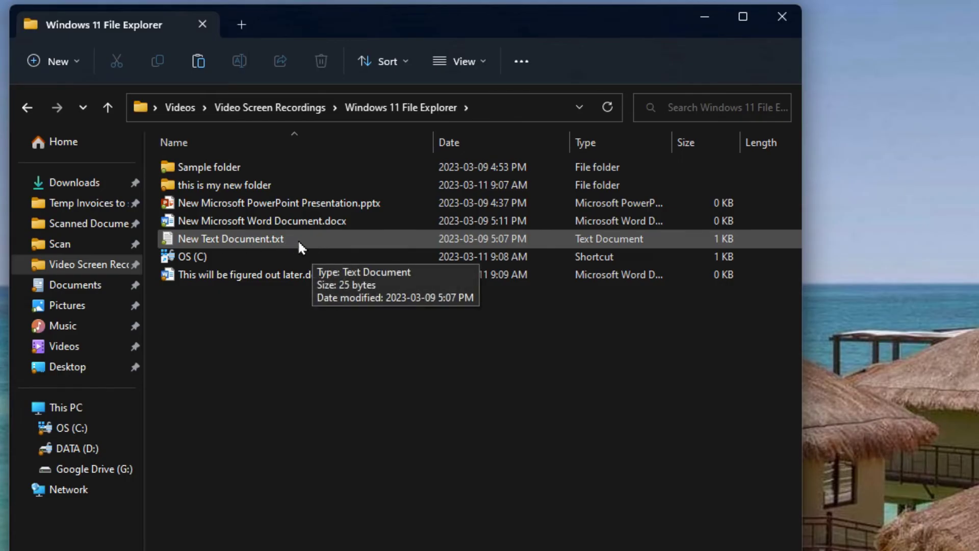
# Step: Hide file name extensions and widen the Type column to show full types
pyautogui.click(465, 62)
pyautogui.click(518, 356)
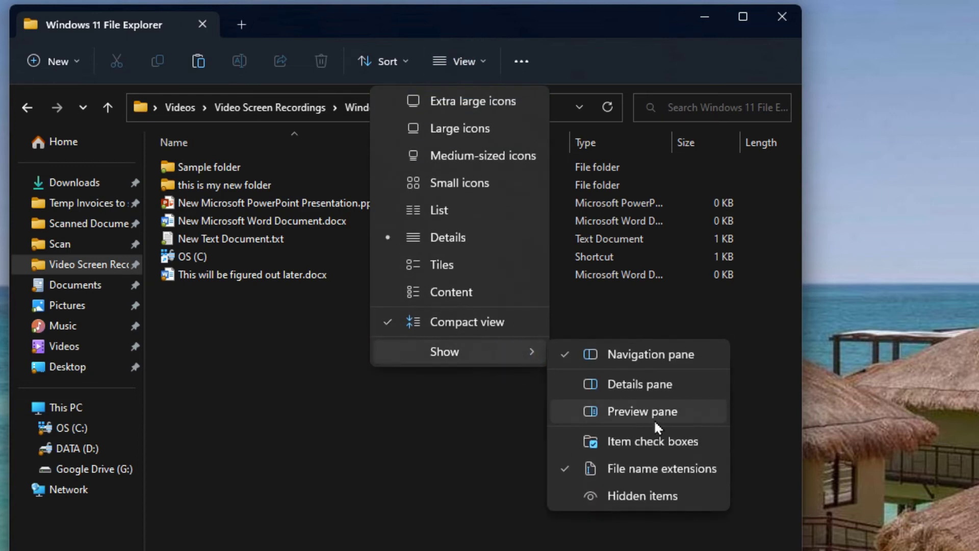
pyautogui.click(656, 472)
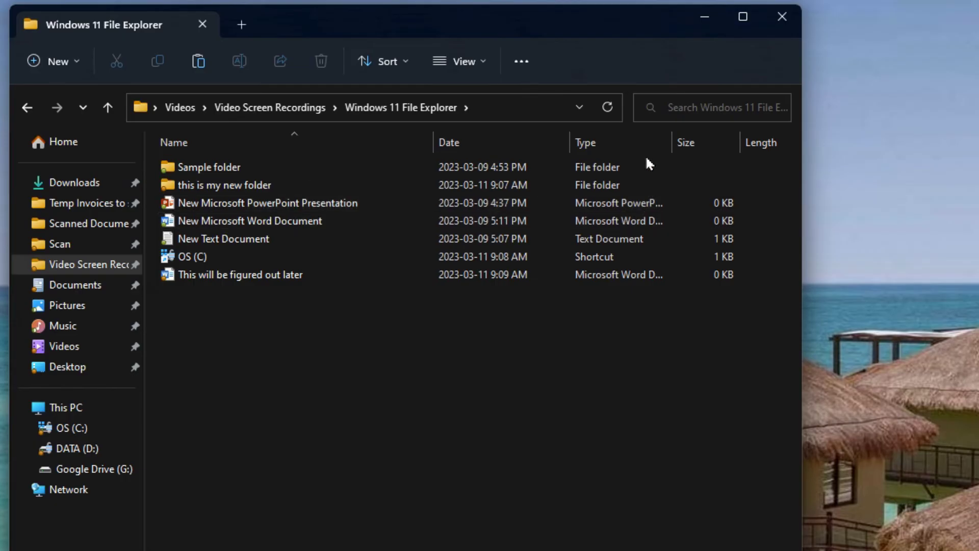
pyautogui.moveTo(670, 142); pyautogui.dragTo(726, 143)
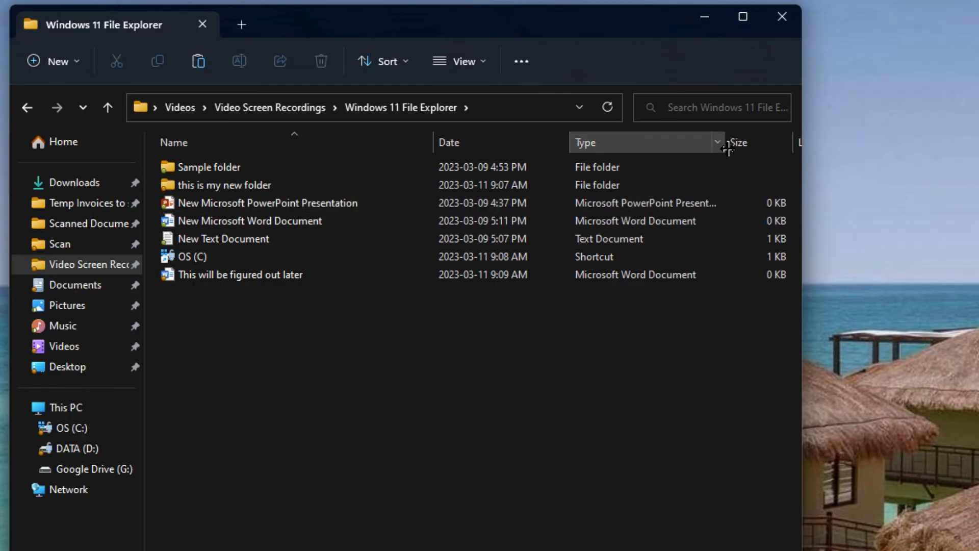
# Step: Turn file name extensions back on so .docx, .pptx and .txt show
pyautogui.click(461, 62)
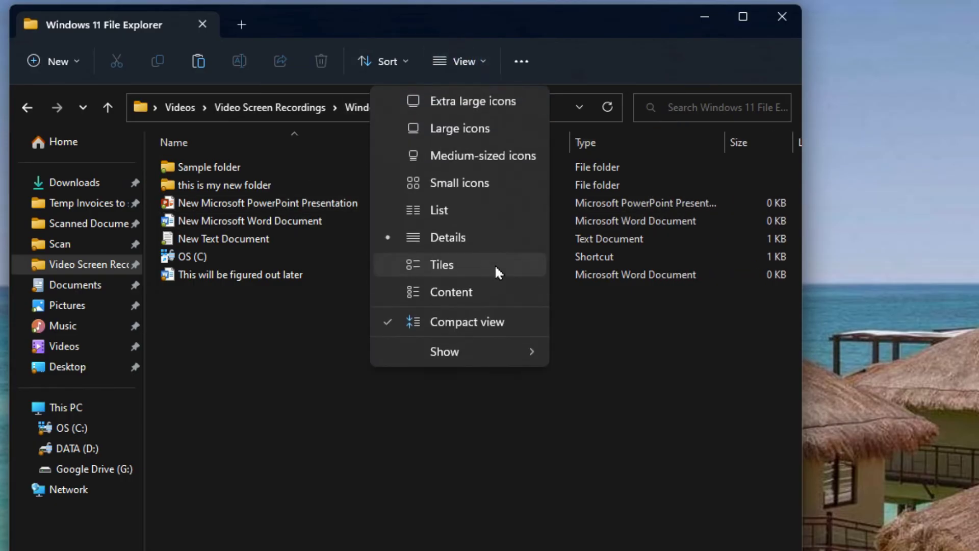
pyautogui.click(516, 350)
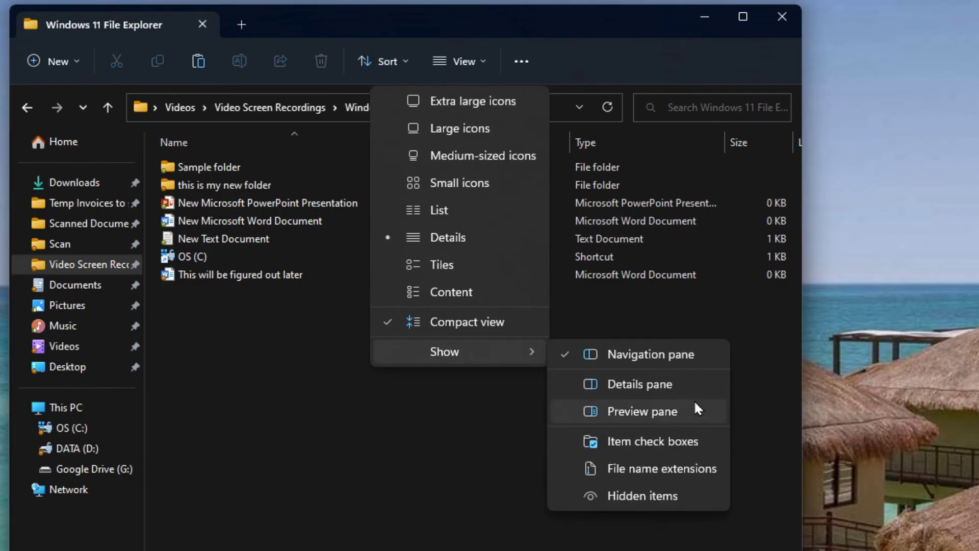
pyautogui.click(669, 471)
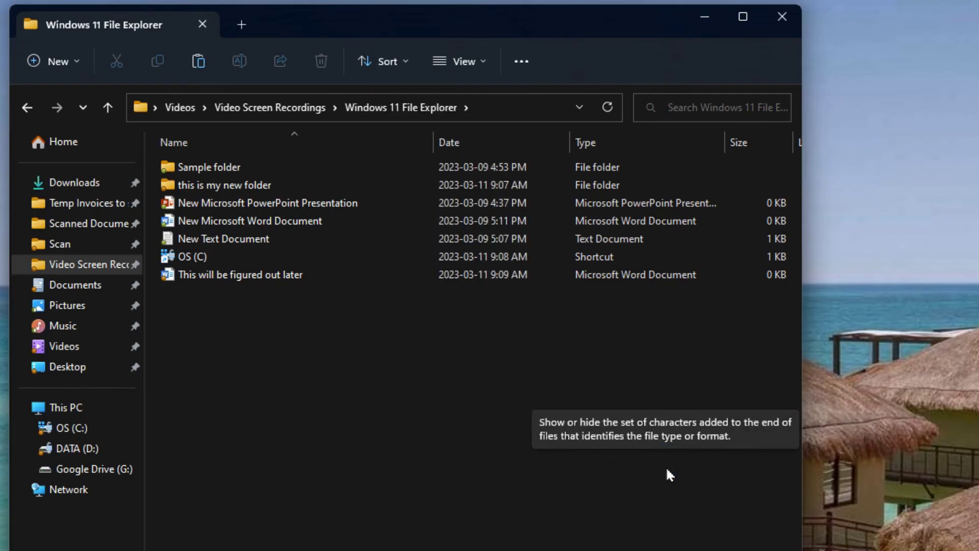
pyautogui.click(459, 60)
pyautogui.moveTo(460, 349)
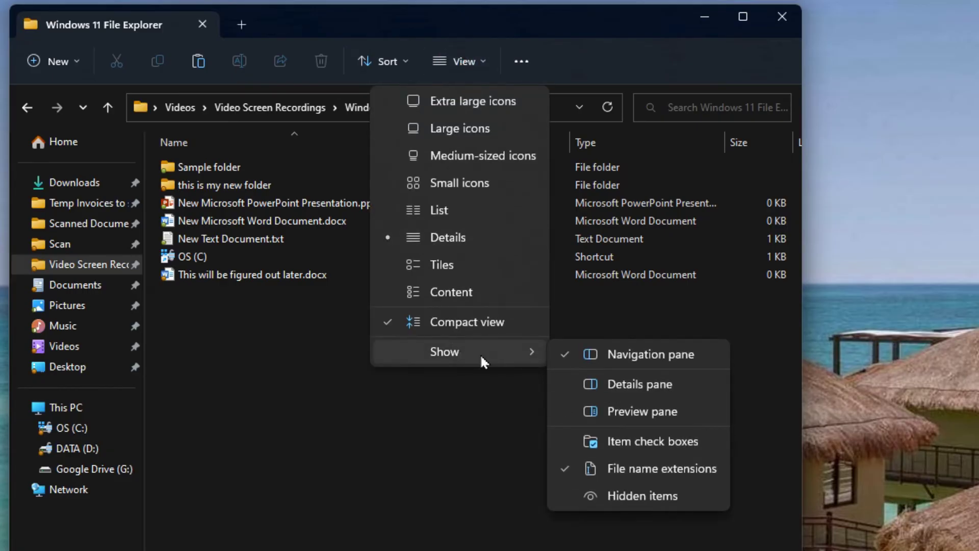
# Step: Rename New Text Document.txt to New Text Document.txt.bat by appending .bat
pyautogui.click(247, 243)
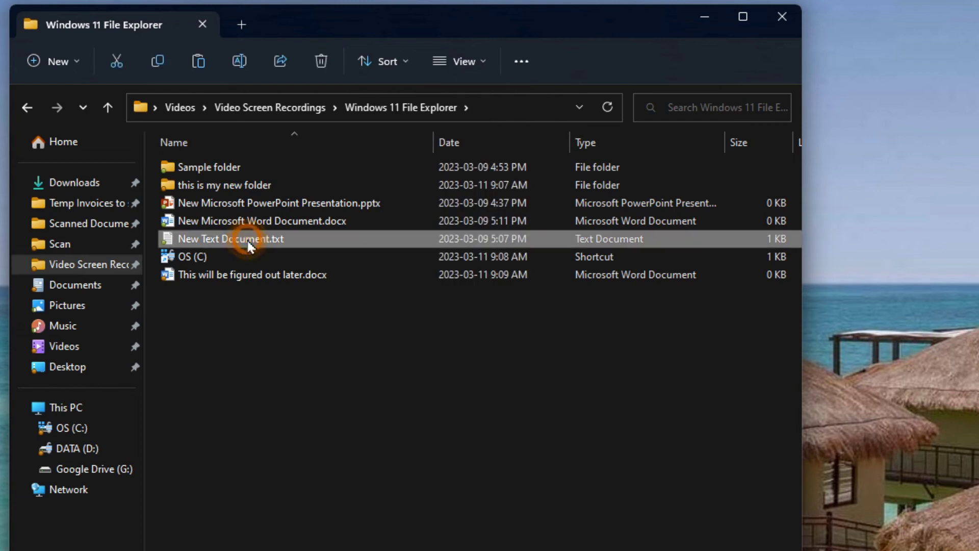
pyautogui.rightClick(249, 240)
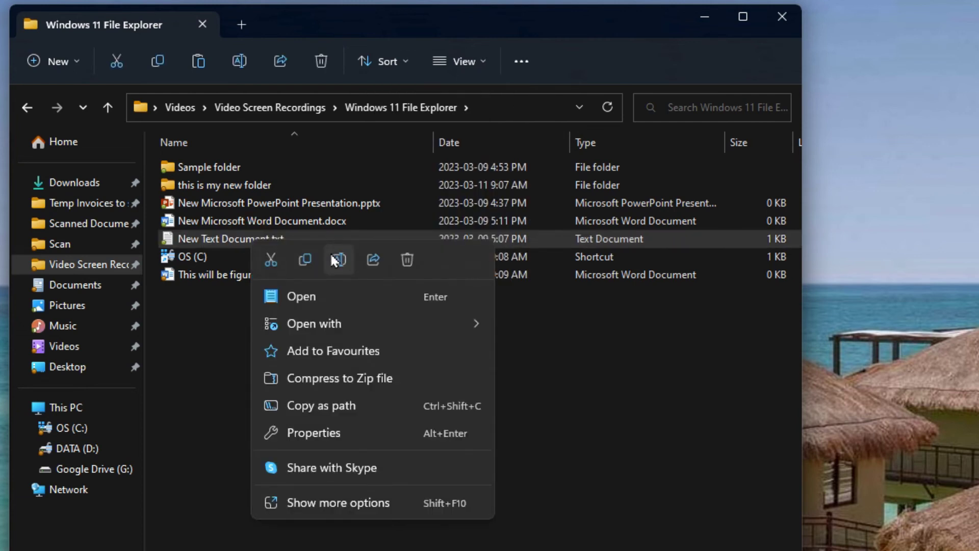
pyautogui.click(334, 260)
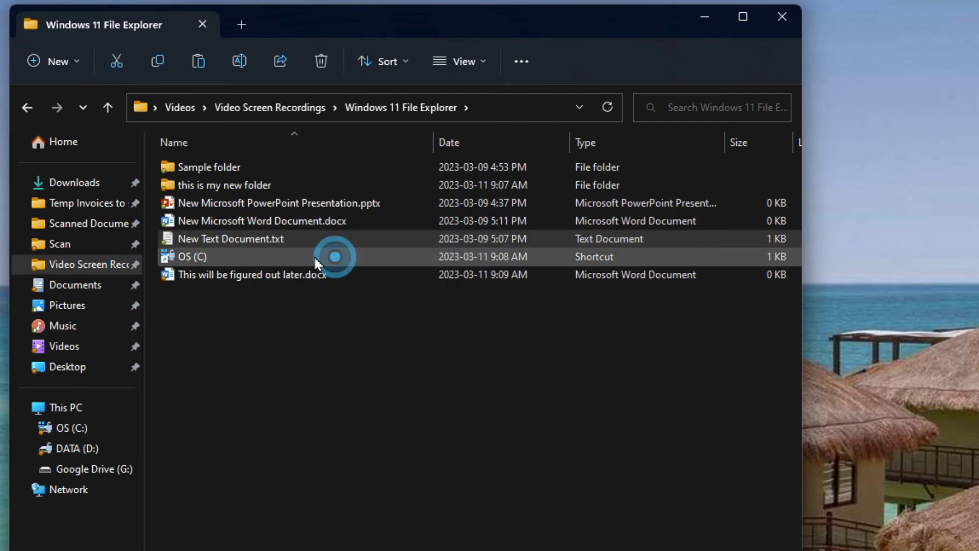
pyautogui.press('End')
pyautogui.write('.bat')
pyautogui.press('Return')
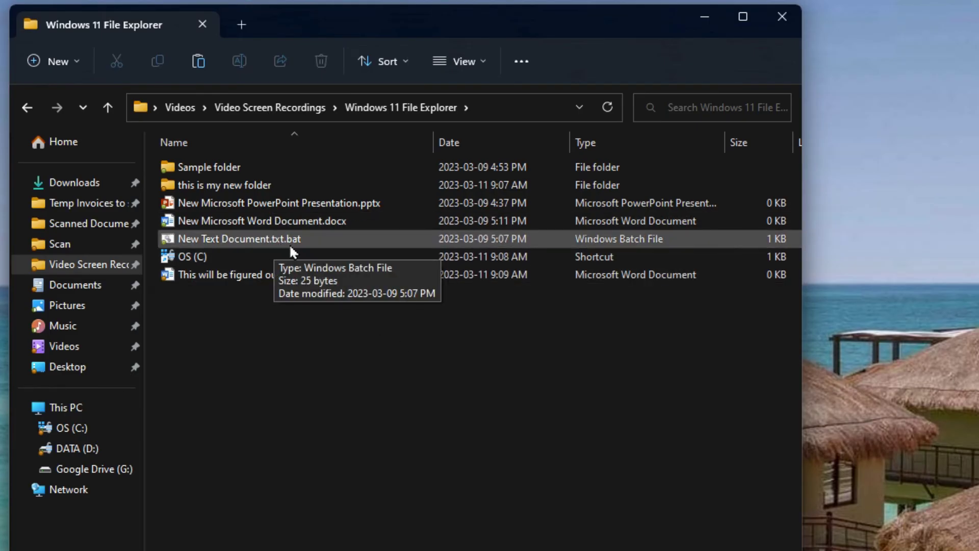
pyautogui.click(439, 57)
pyautogui.moveTo(491, 347)
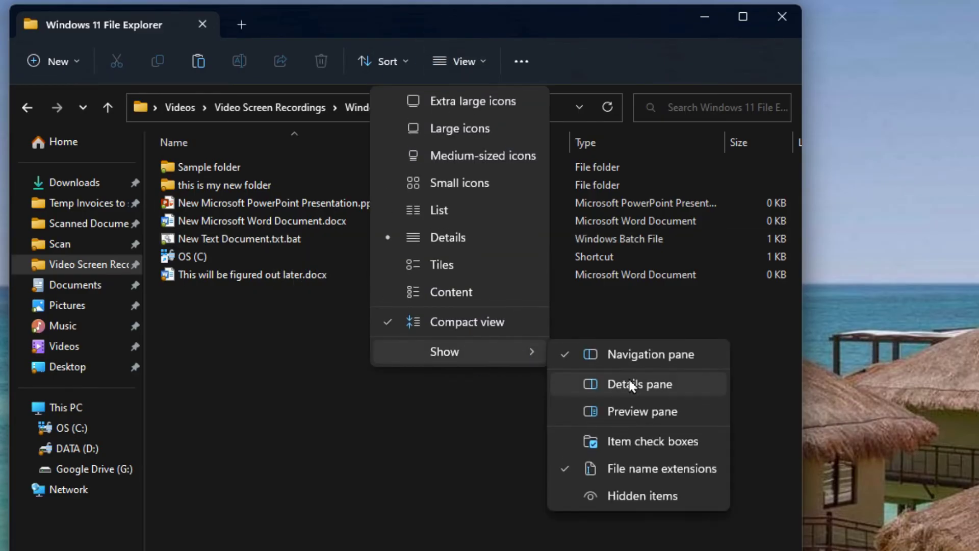
pyautogui.click(636, 467)
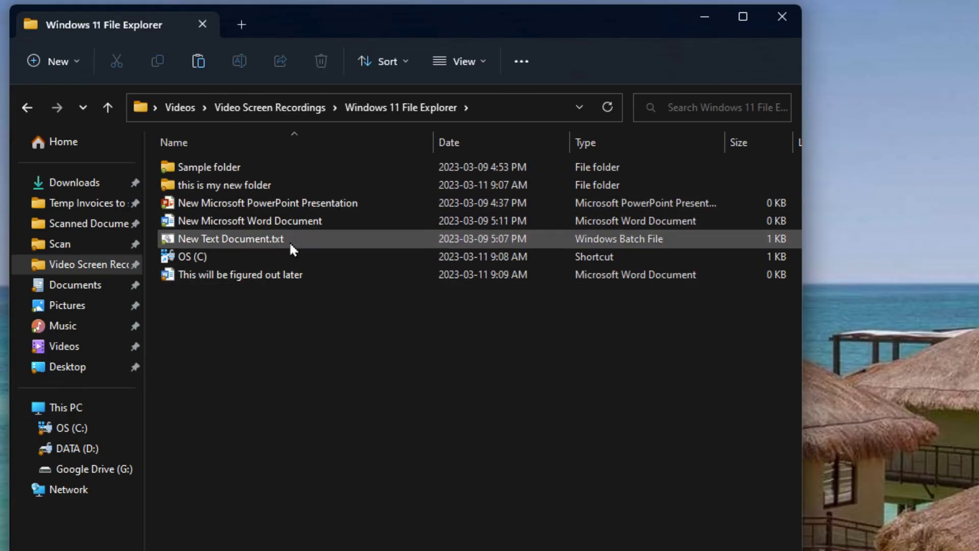
pyautogui.moveTo(291, 244)
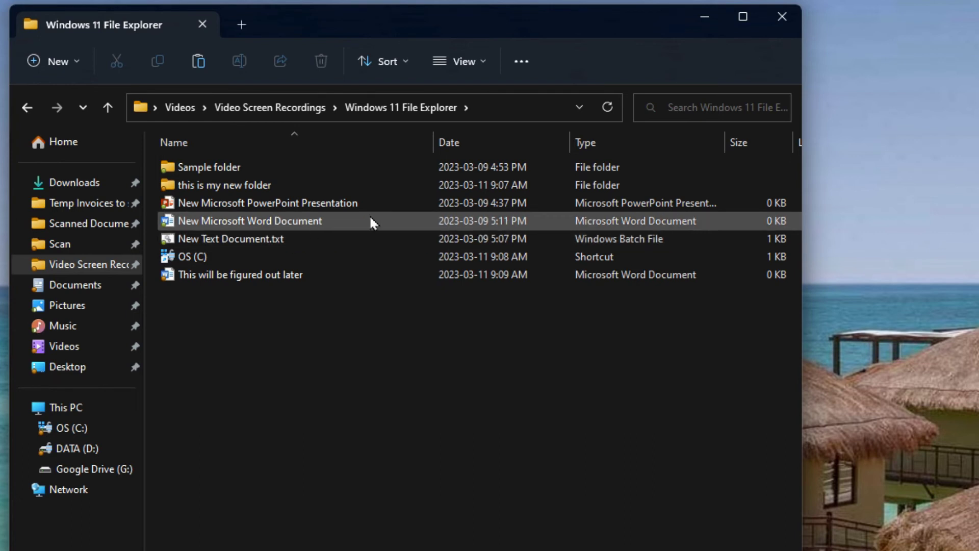
pyautogui.click(450, 63)
pyautogui.click(525, 352)
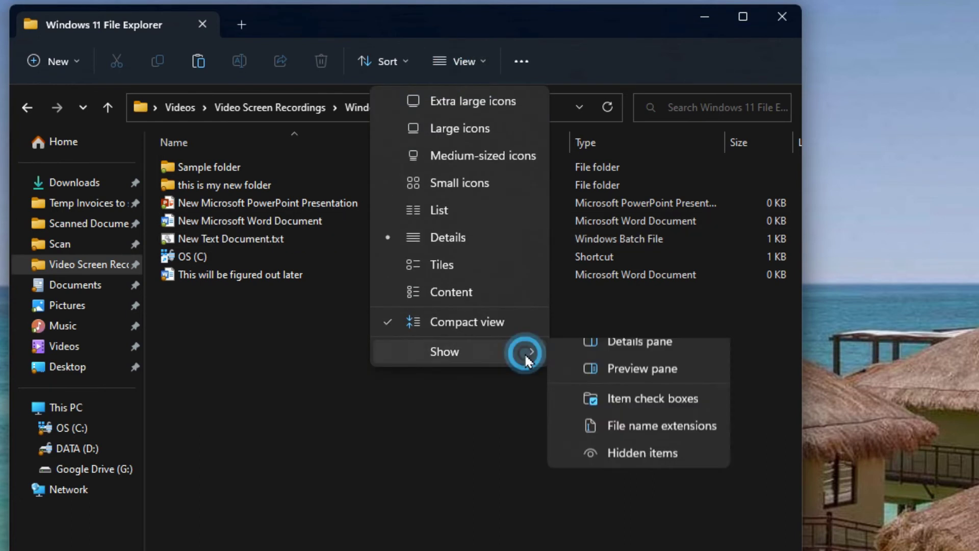
pyautogui.click(647, 470)
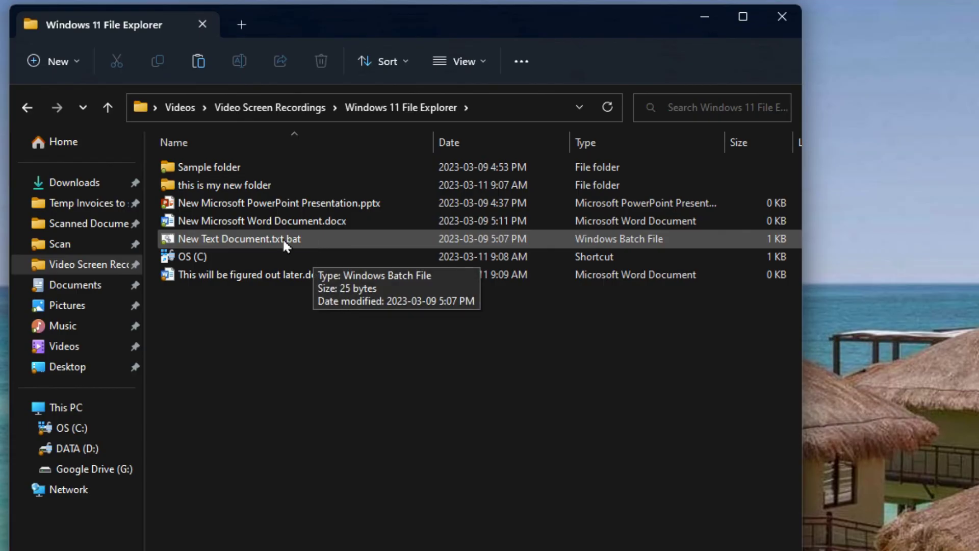
# Step: Mark This will be figured out later.docx as hidden in its Properties
pyautogui.click(466, 68)
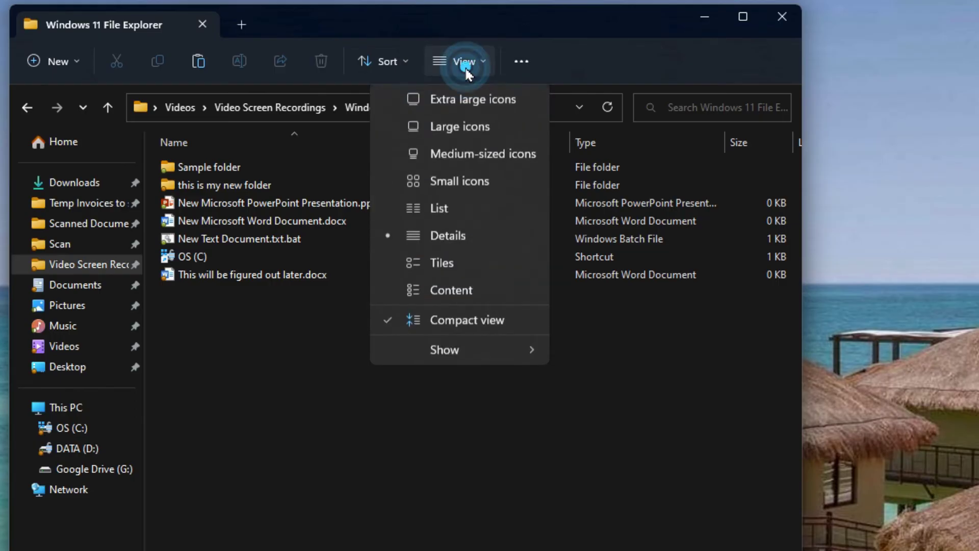
pyautogui.moveTo(507, 354)
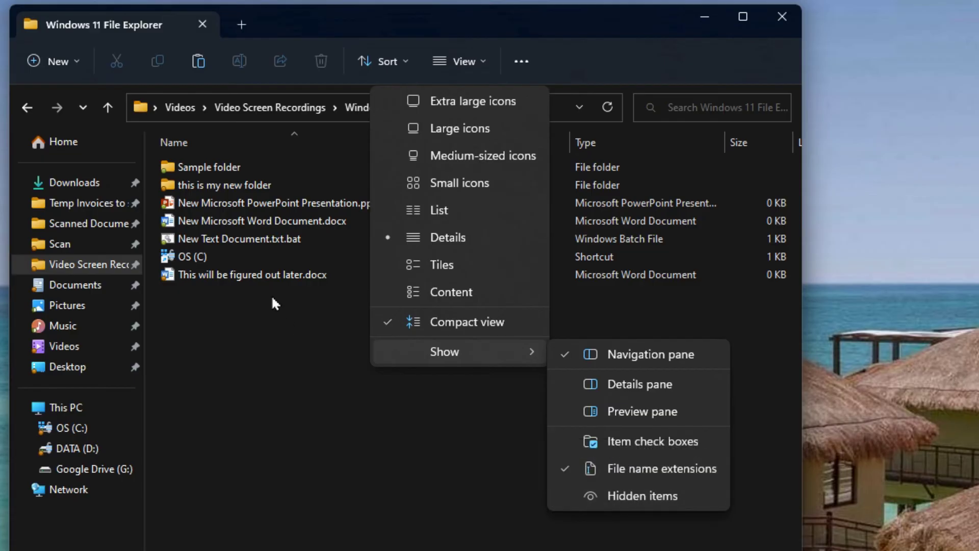
pyautogui.click(274, 268)
pyautogui.rightClick(274, 267)
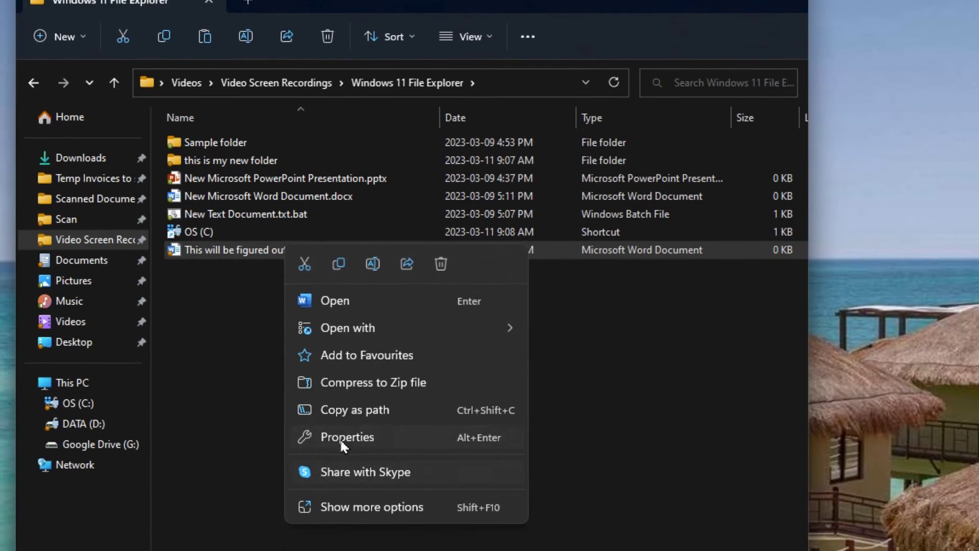
pyautogui.click(341, 438)
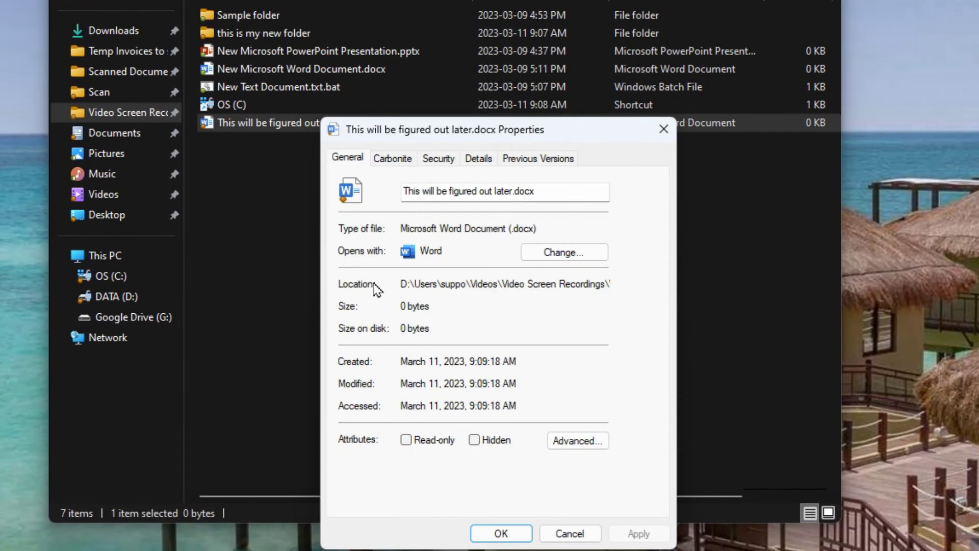
pyautogui.click(475, 441)
pyautogui.click(497, 532)
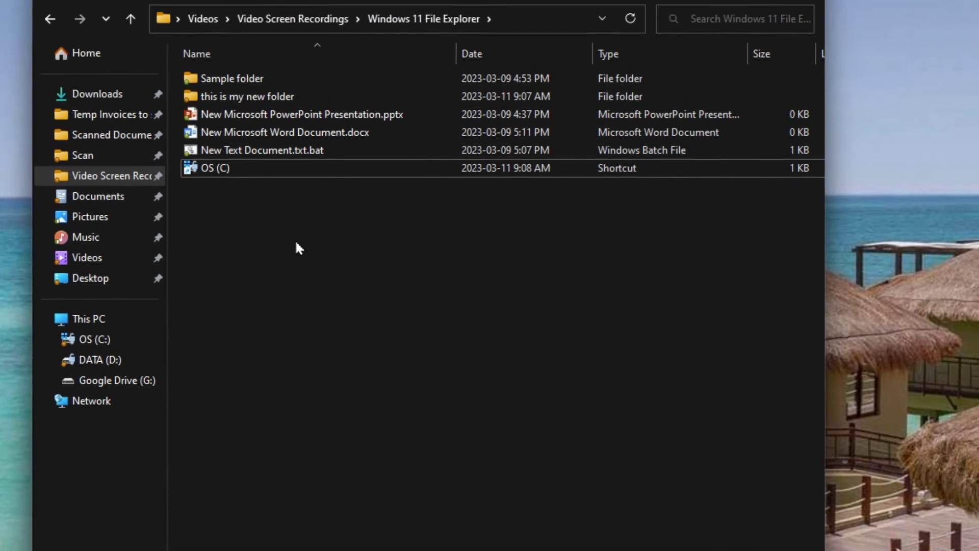
# Step: Turn on hidden items so the .docx file reappears, and select it
pyautogui.click(468, 62)
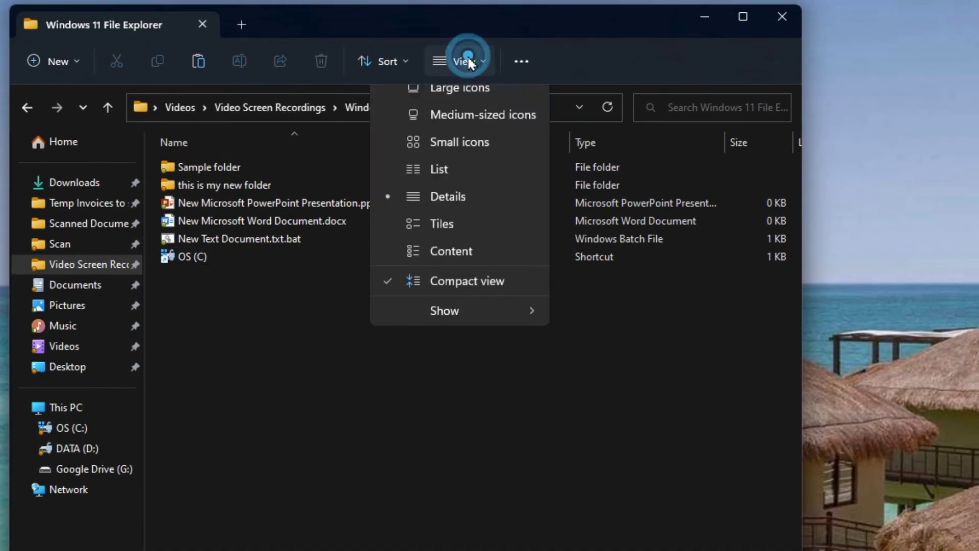
pyautogui.click(459, 350)
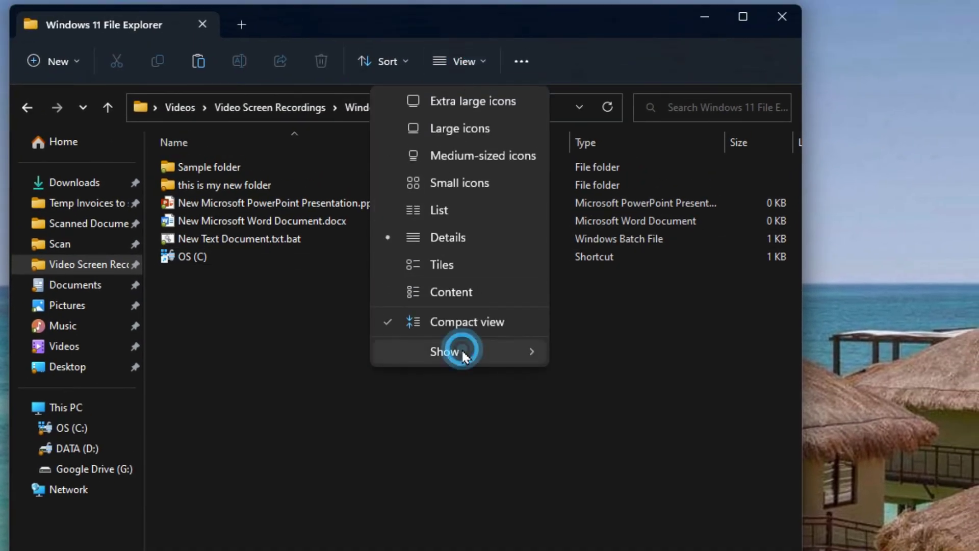
pyautogui.click(644, 496)
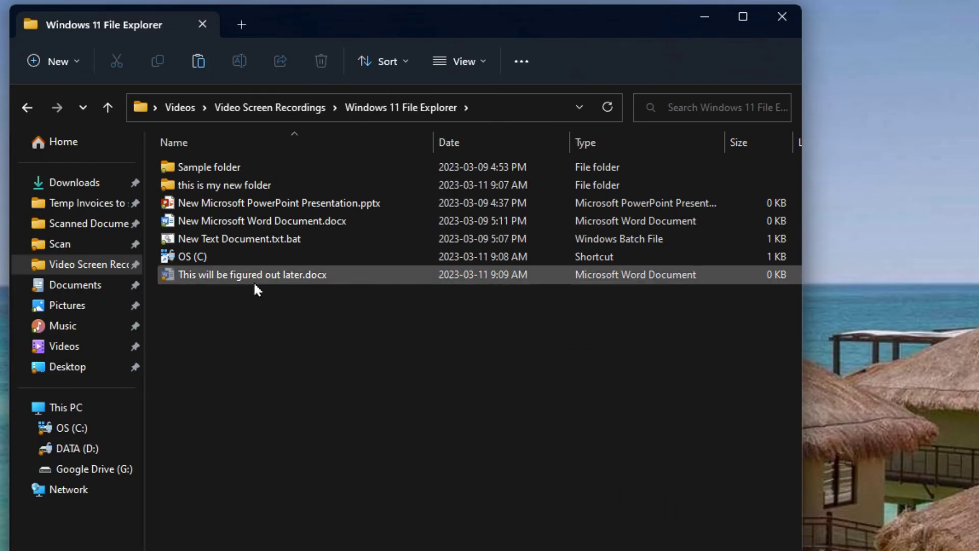
pyautogui.click(285, 278)
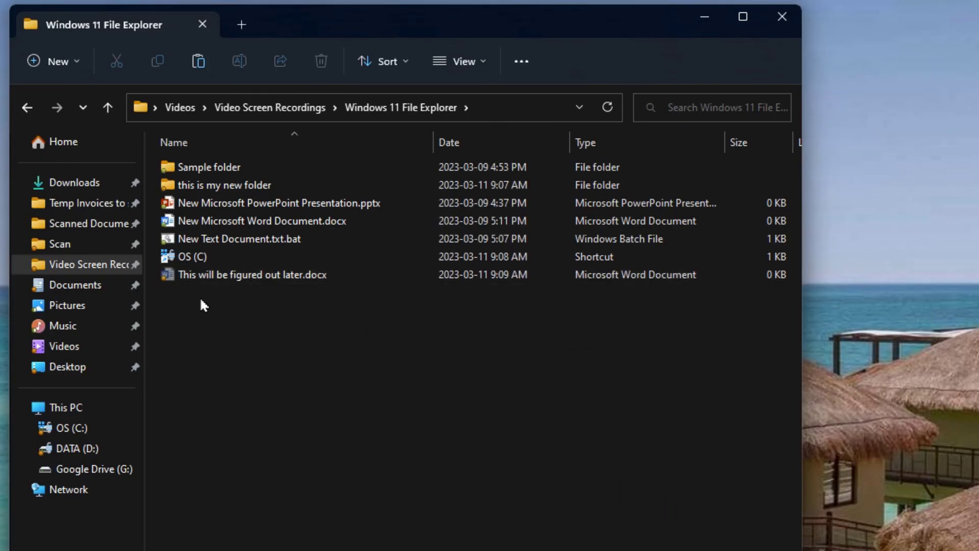
# Step: Bring up the View menu's Show options and the ... folder commands menu
pyautogui.click(225, 275)
pyautogui.click(459, 61)
pyautogui.moveTo(480, 353)
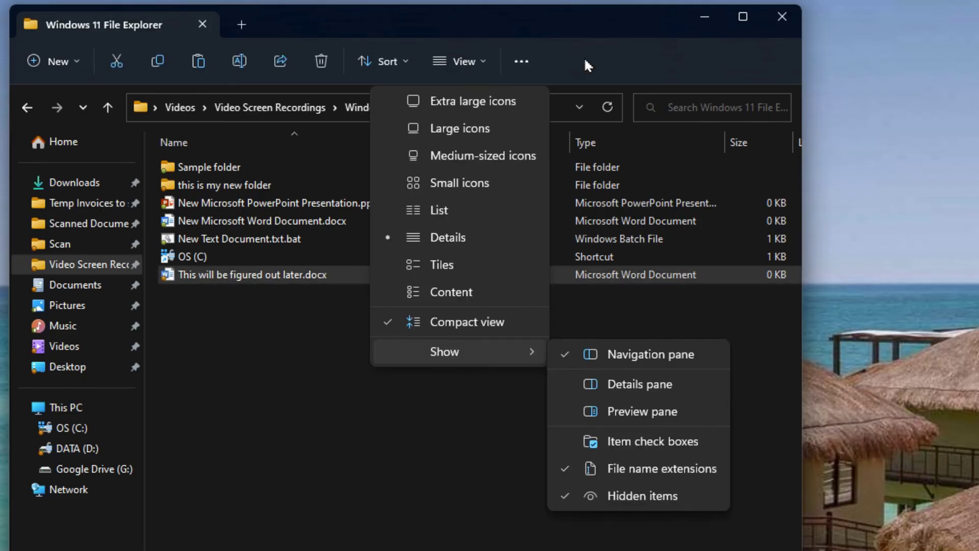
pyautogui.click(528, 66)
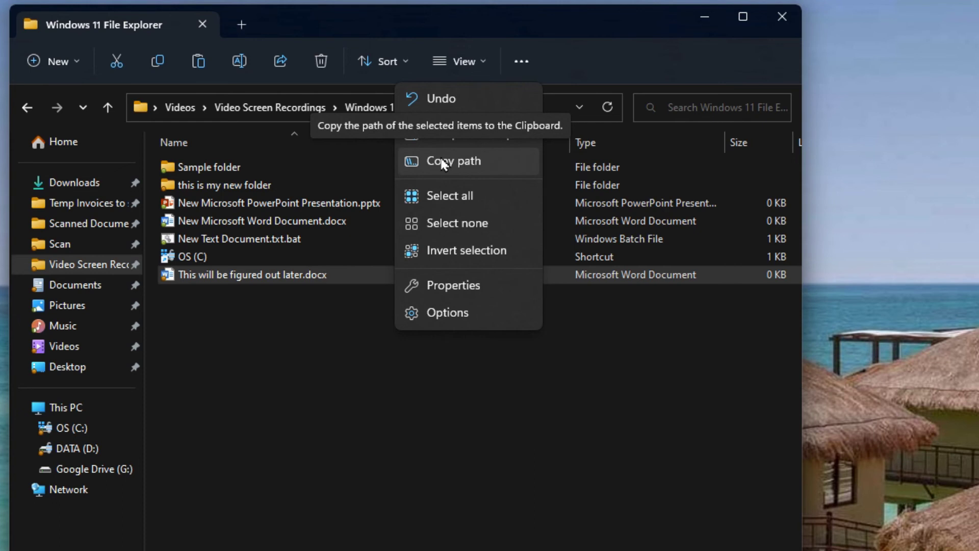
# Step: Select all items, clear them, then invert a PowerPoint-only selection to the other six items
pyautogui.click(446, 193)
pyautogui.click(396, 313)
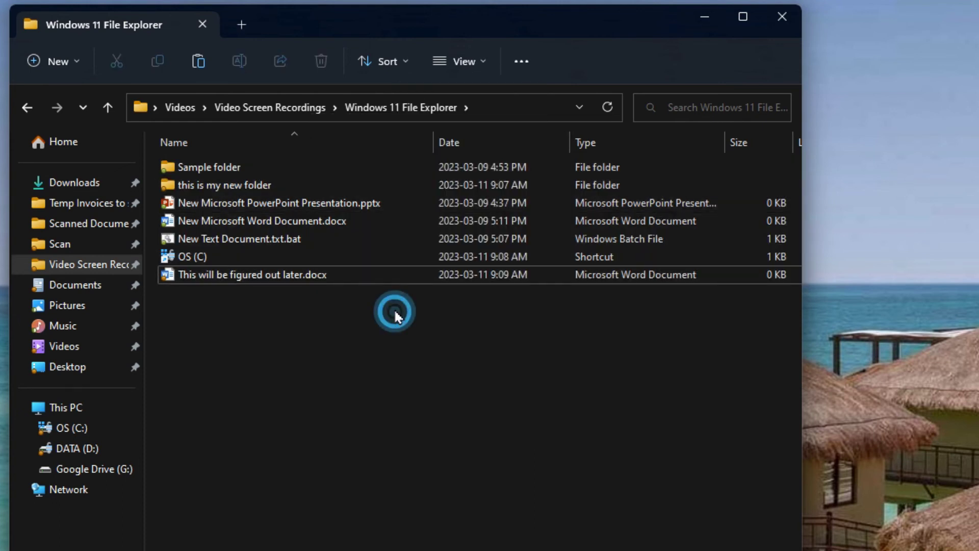
pyautogui.click(312, 203)
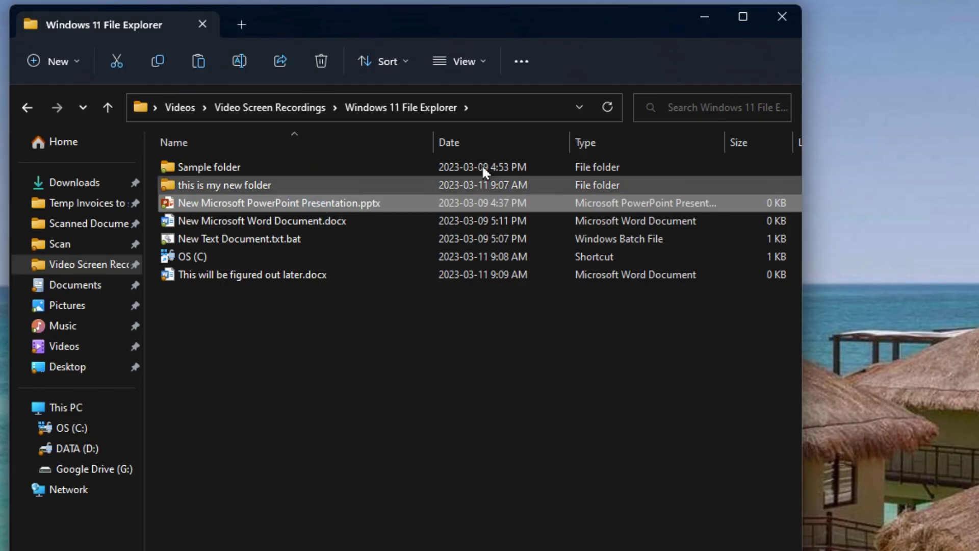
pyautogui.click(466, 60)
pyautogui.click(523, 60)
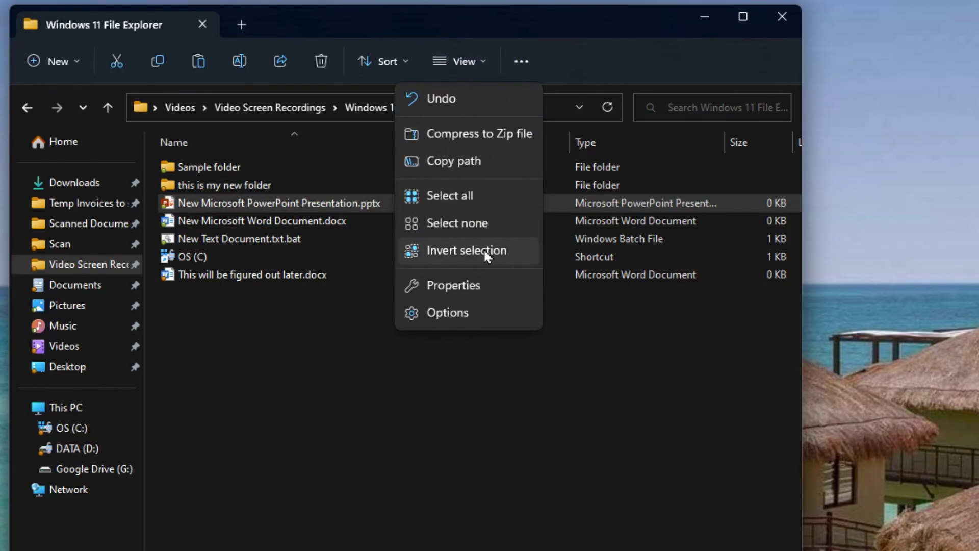
pyautogui.click(485, 251)
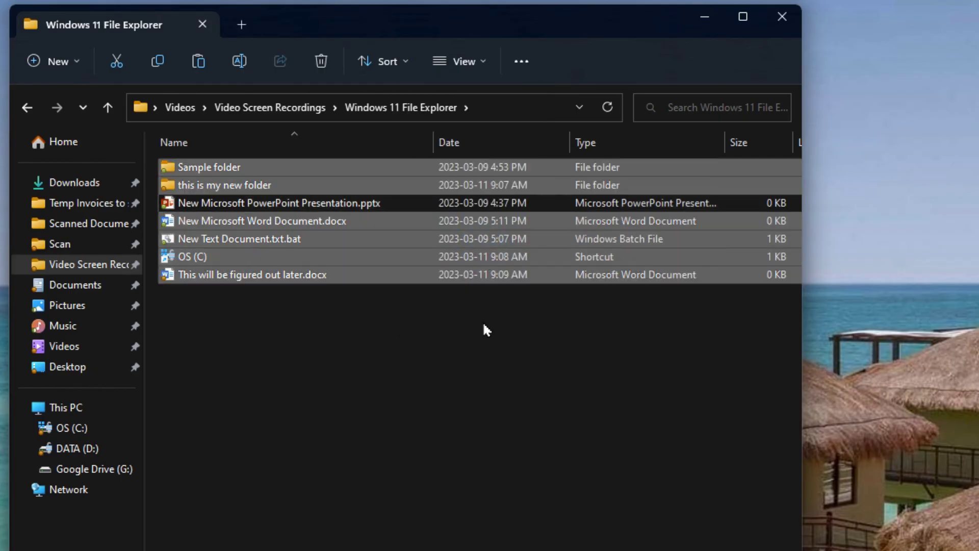
# Step: Deselect everything with Select none, then select and deselect the batch file
pyautogui.click(513, 63)
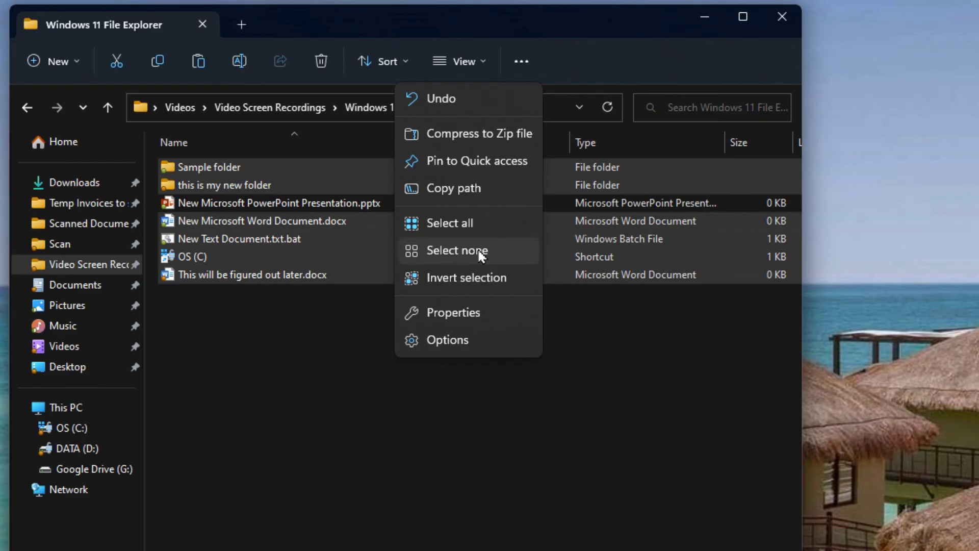
pyautogui.click(478, 249)
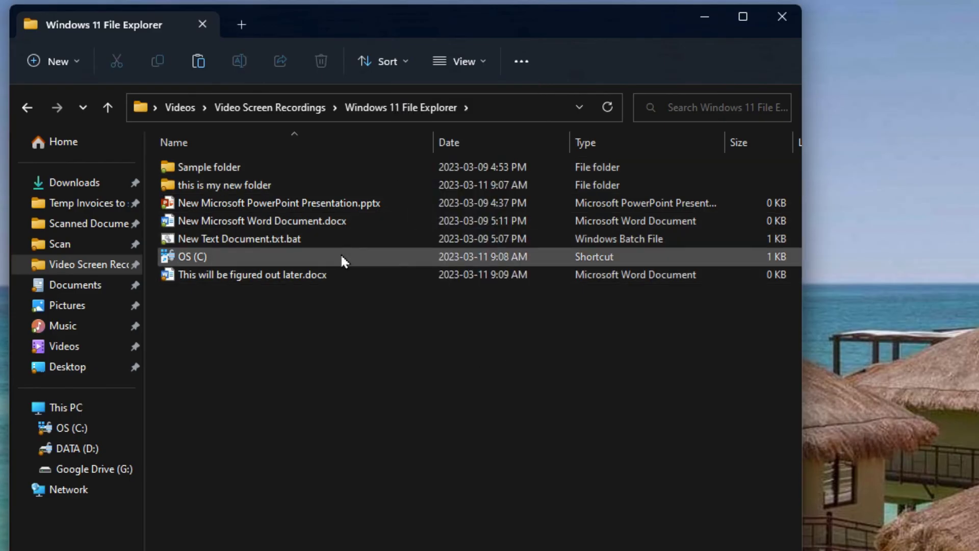
pyautogui.click(331, 237)
pyautogui.click(297, 335)
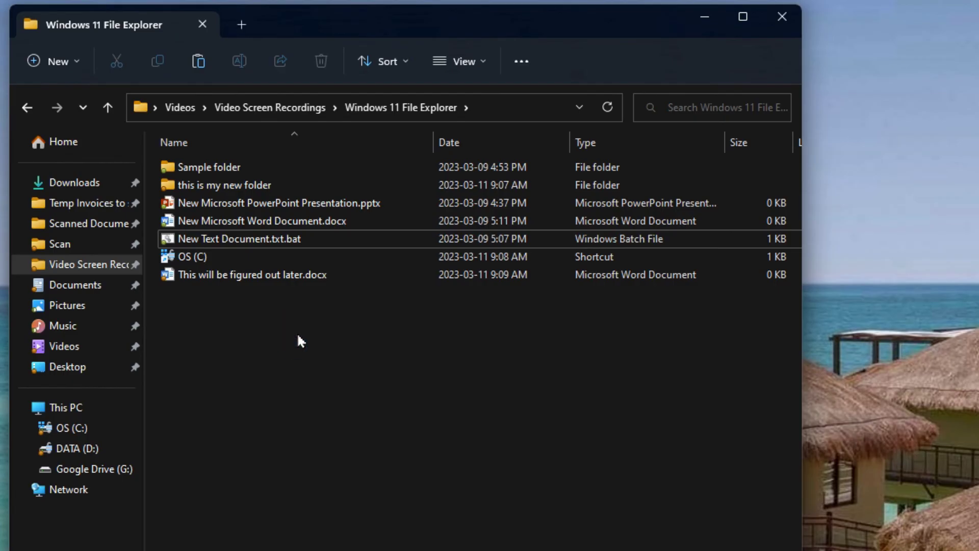
pyautogui.click(523, 63)
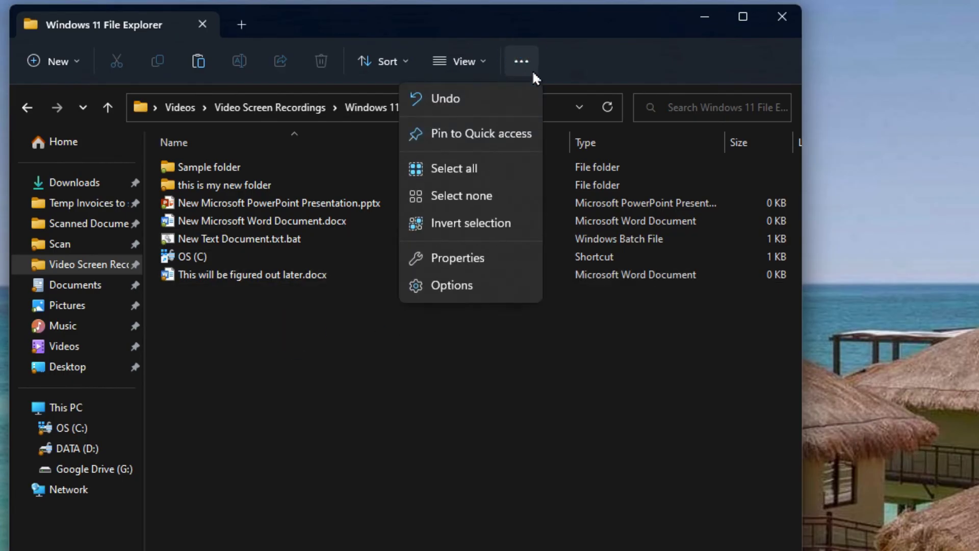
# Step: Open and close the folder's Properties, then open and close Folder Options from the ... menu
pyautogui.click(495, 257)
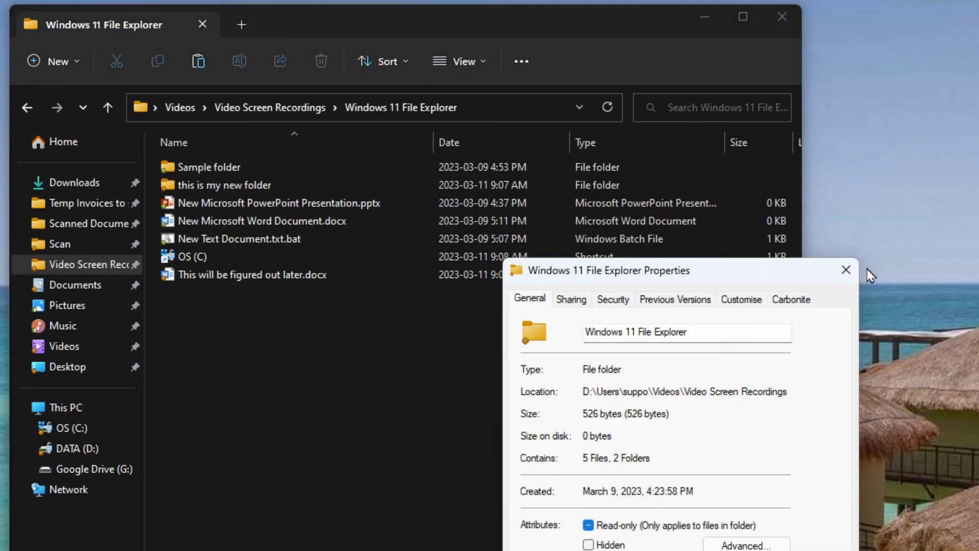
pyautogui.click(846, 270)
pyautogui.click(525, 61)
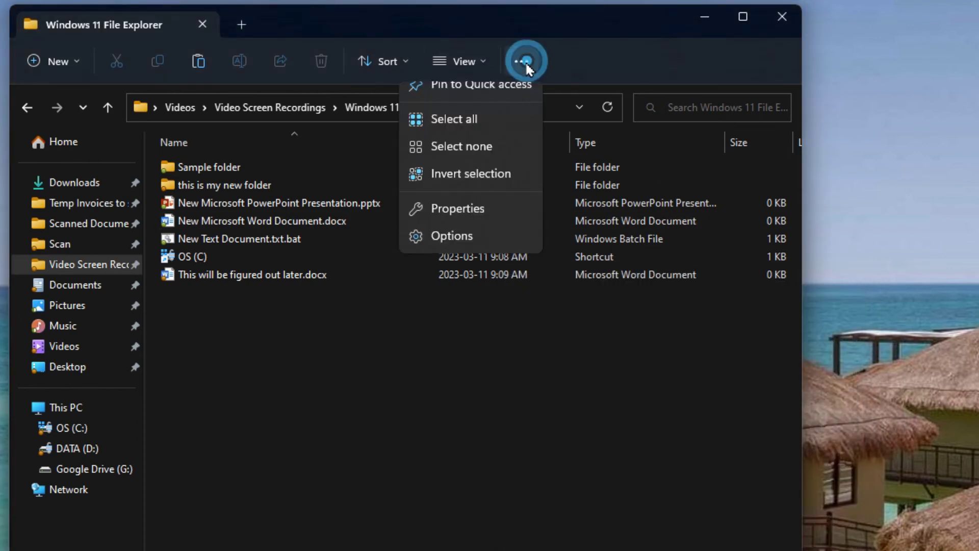
pyautogui.click(490, 289)
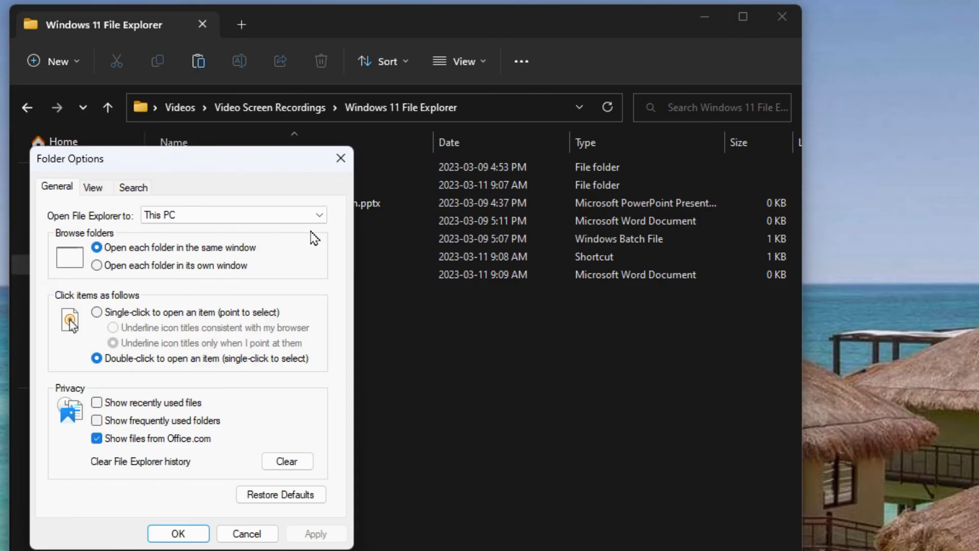
pyautogui.click(340, 158)
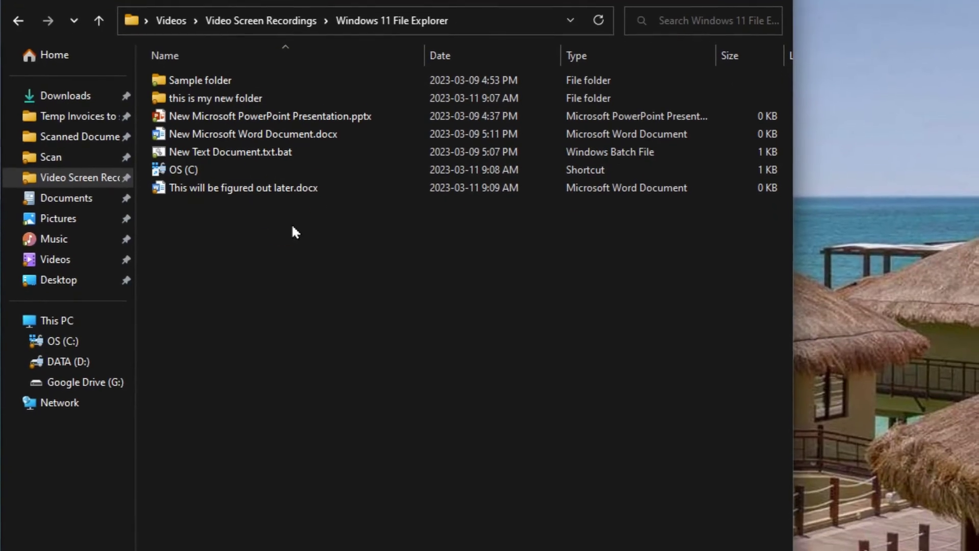
# Step: Show the folder-background context menu with its View, Sort by and Group by submenus
pyautogui.rightClick(293, 227)
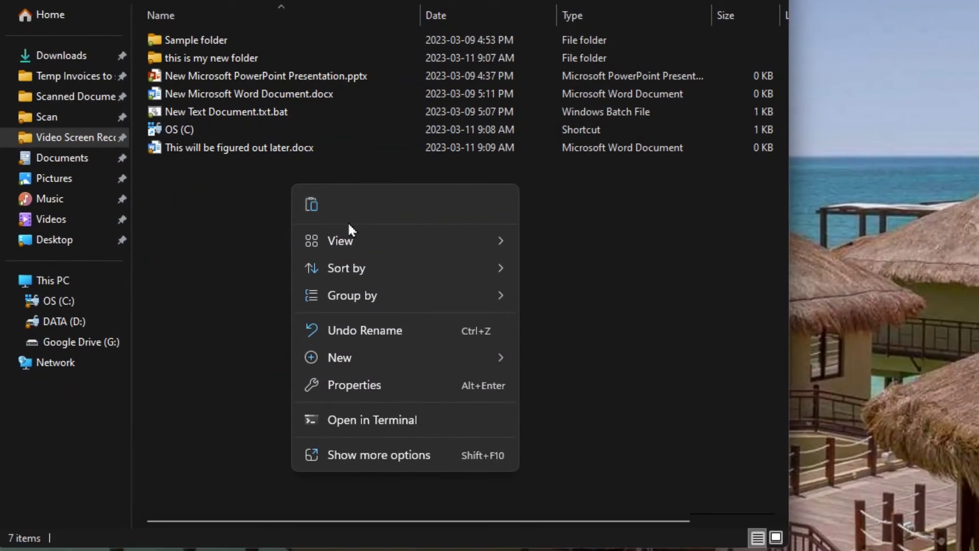
pyautogui.moveTo(347, 238)
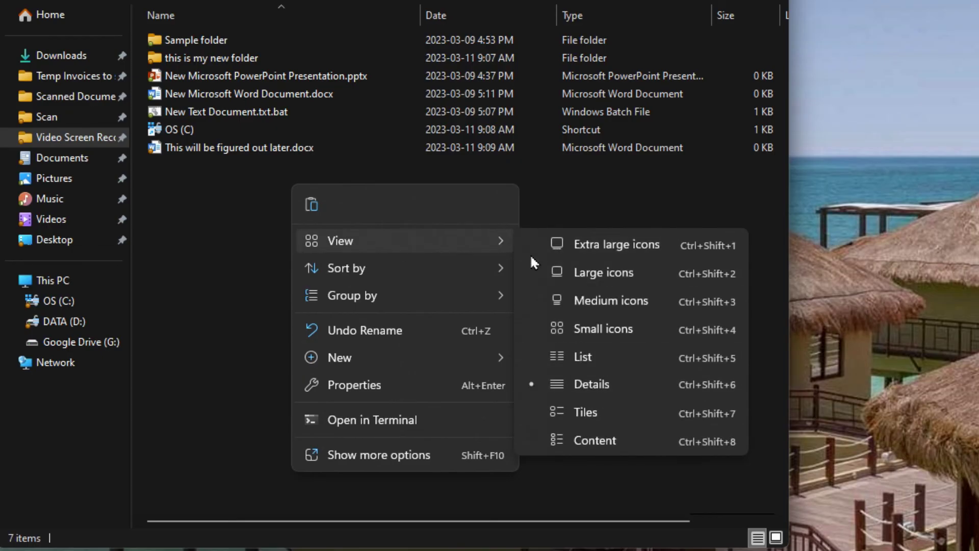
pyautogui.moveTo(506, 267)
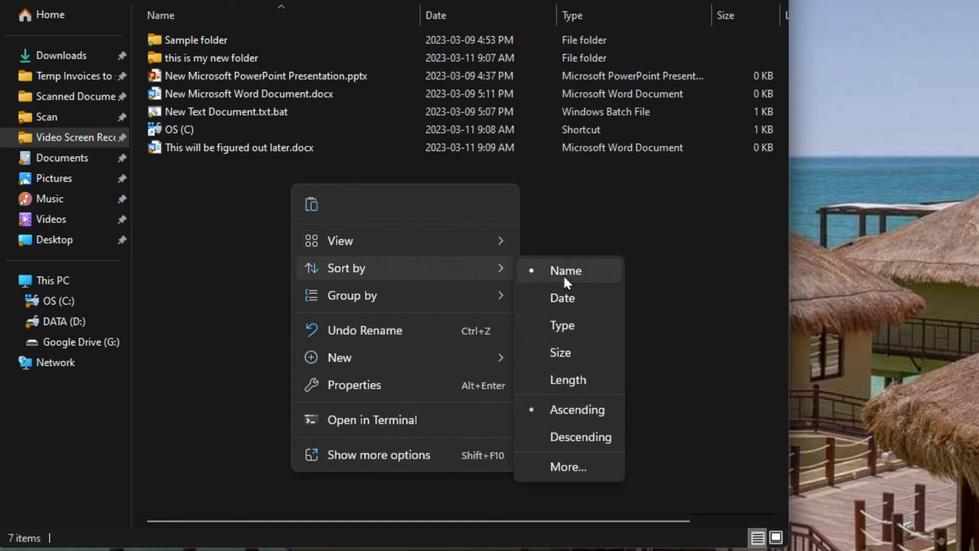
pyautogui.moveTo(470, 295)
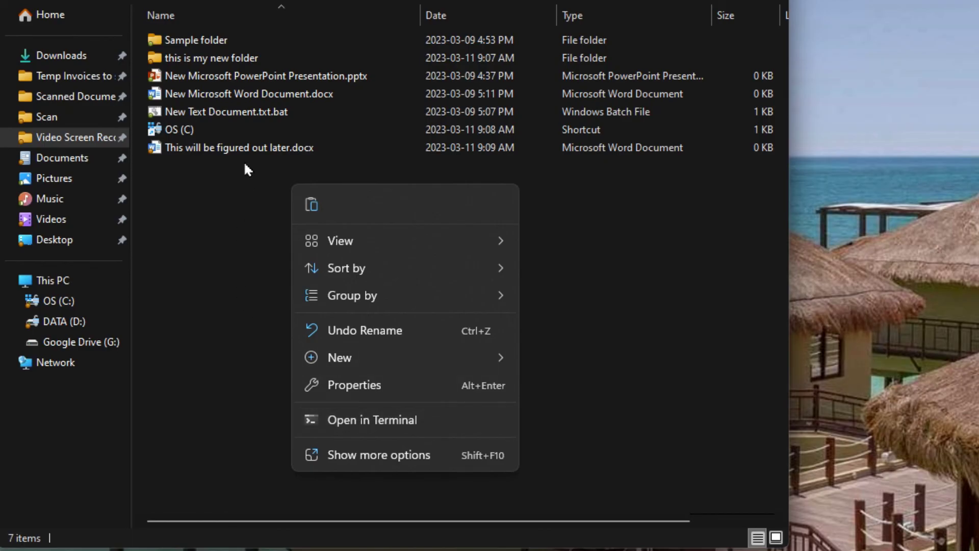
# Step: Show the context menu for This will be figured out later.docx and its Open with submenu
pyautogui.rightClick(259, 146)
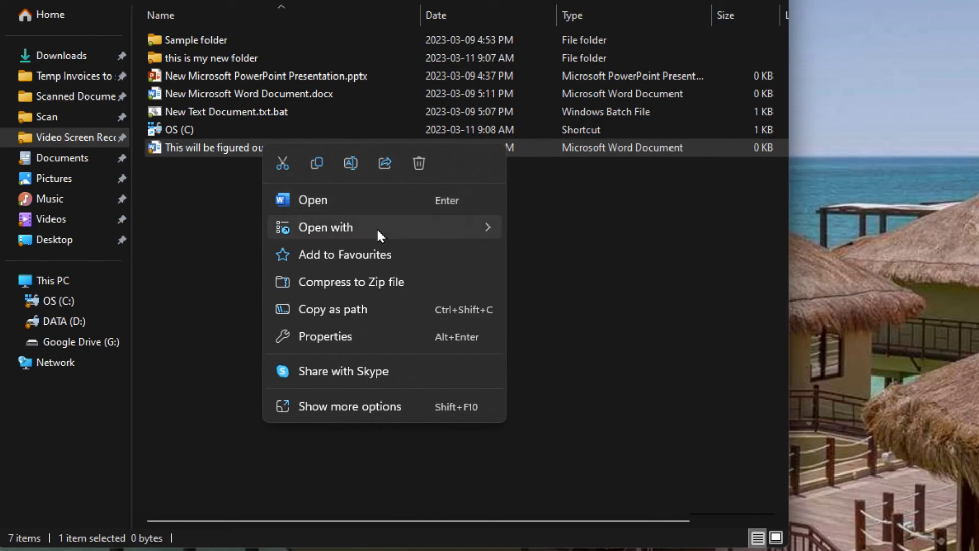
pyautogui.moveTo(427, 231)
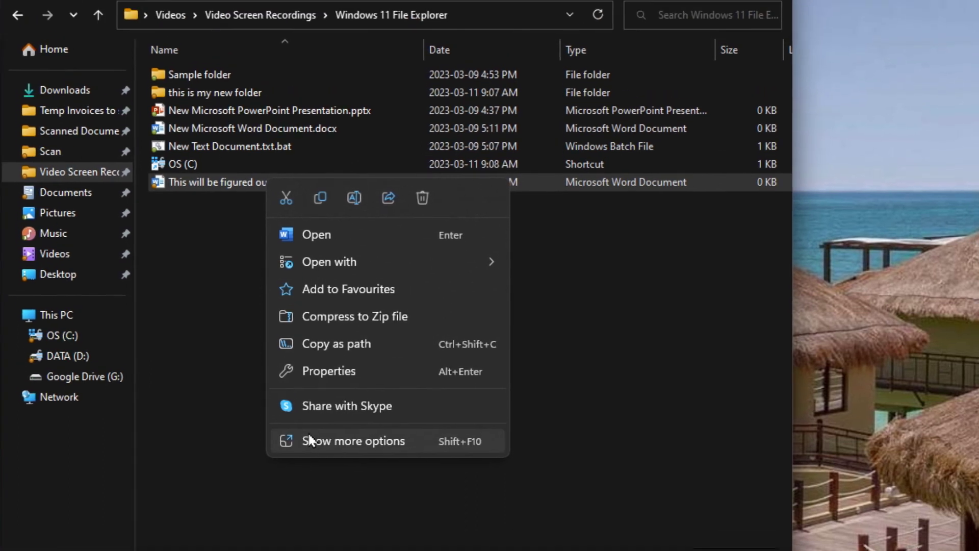
# Step: Expand the Word document's full classic context menu and browse the 7-Zip and Carbonite submenus
pyautogui.click(345, 442)
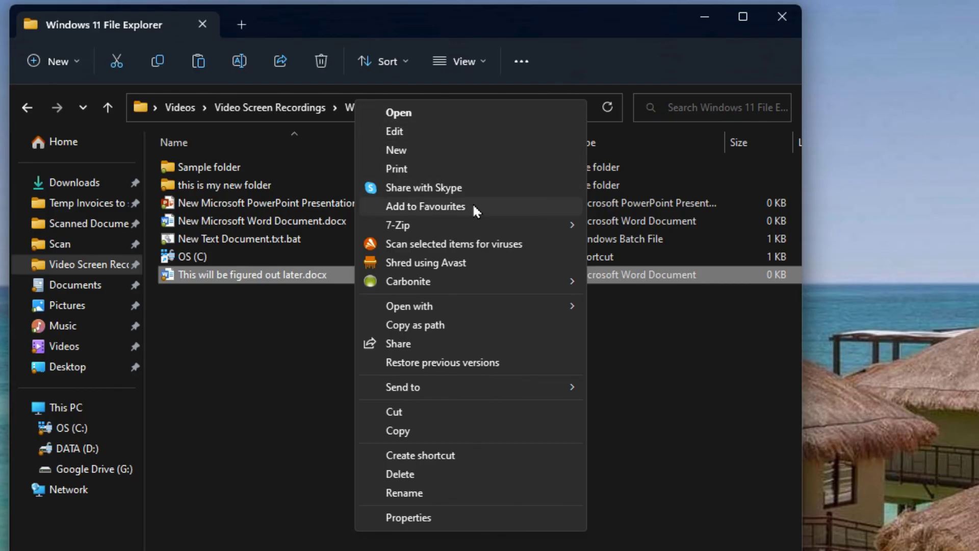
pyautogui.moveTo(466, 227)
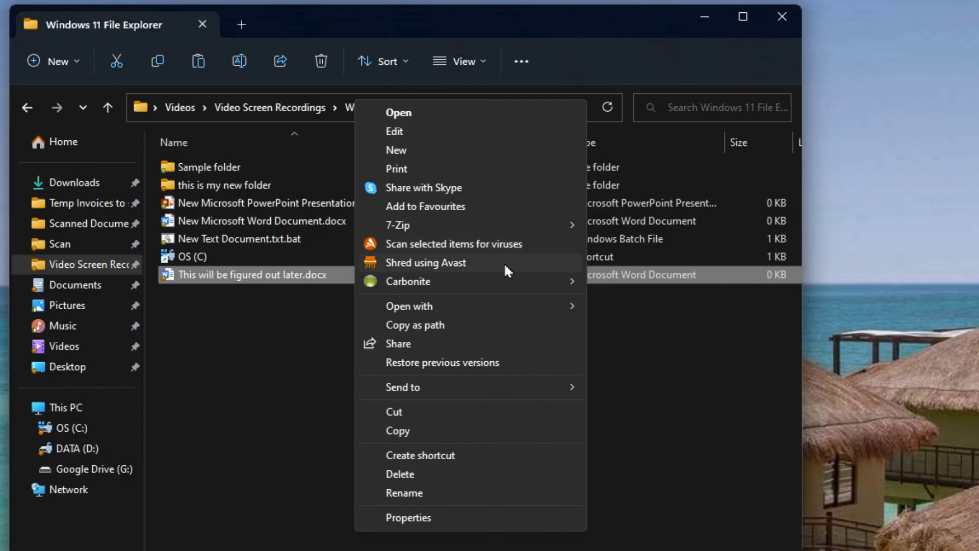
pyautogui.moveTo(498, 280)
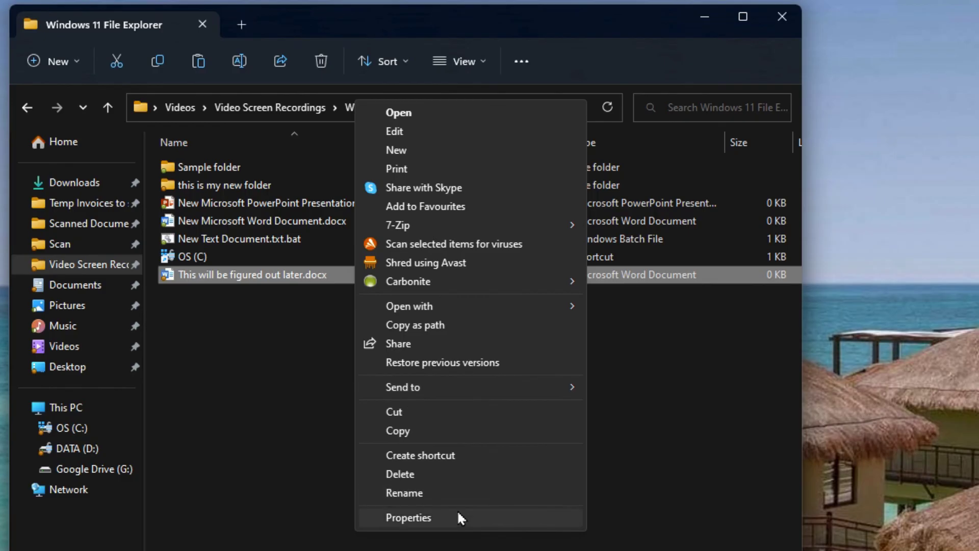
pyautogui.click(214, 311)
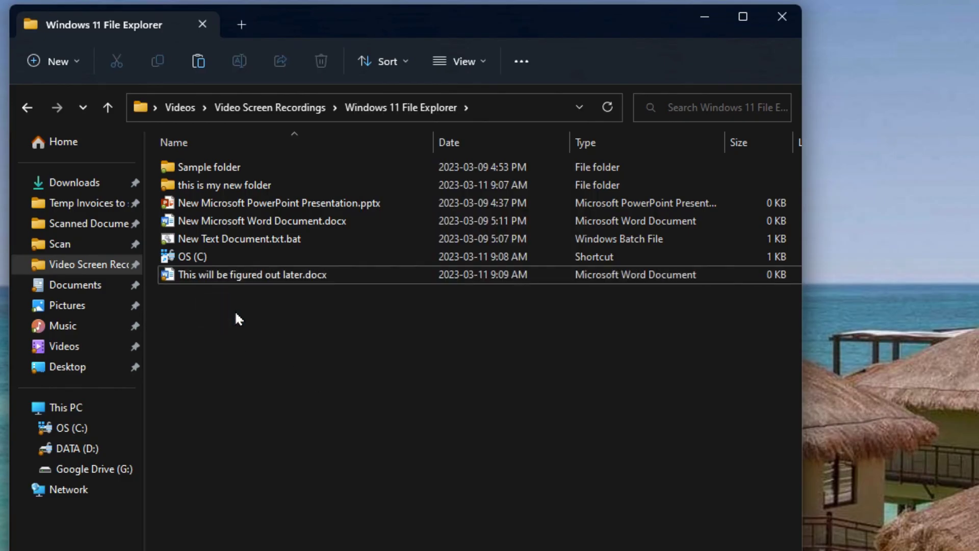
pyautogui.click(253, 279)
pyautogui.rightClick(254, 286)
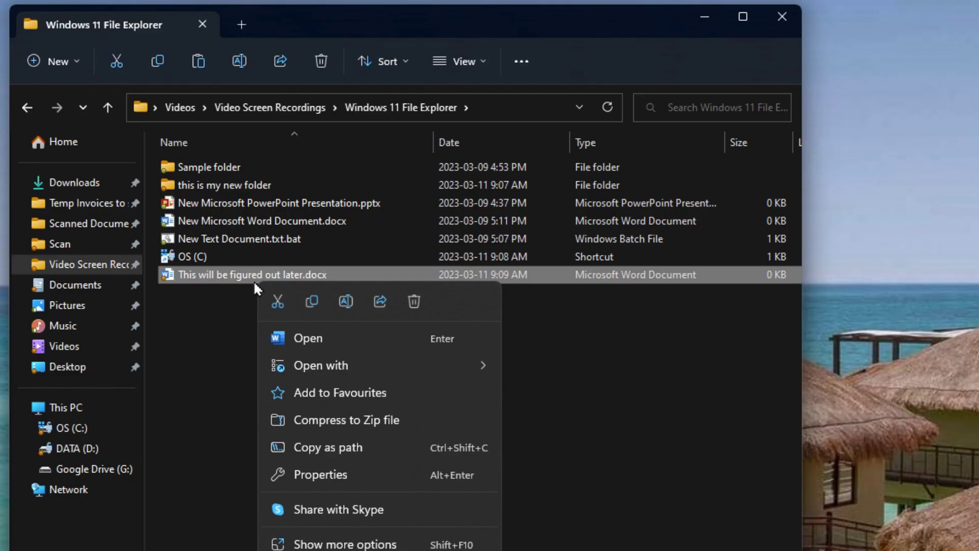
pyautogui.click(319, 328)
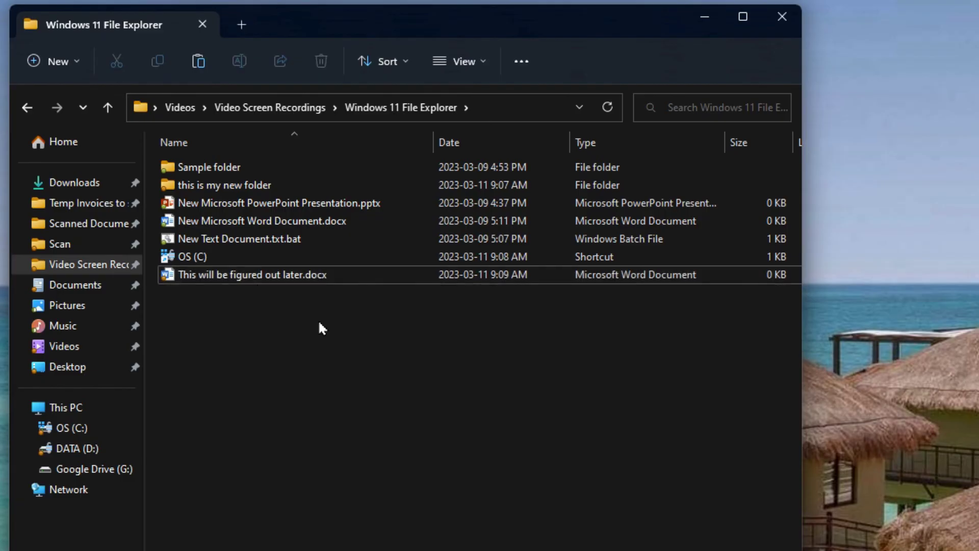